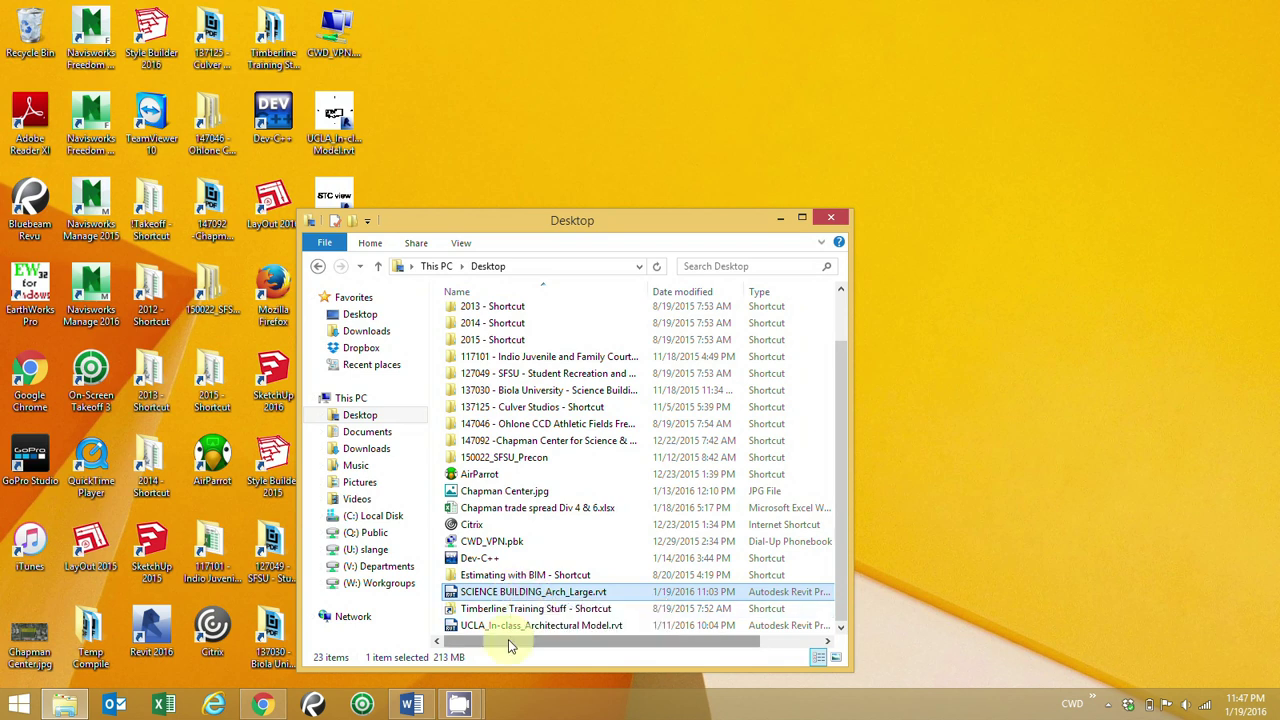
Check the file size of SCIENCE BUILDING_Arch_Large.rvt in the Desktop folder
left_click_drag(508, 639, 606, 641)
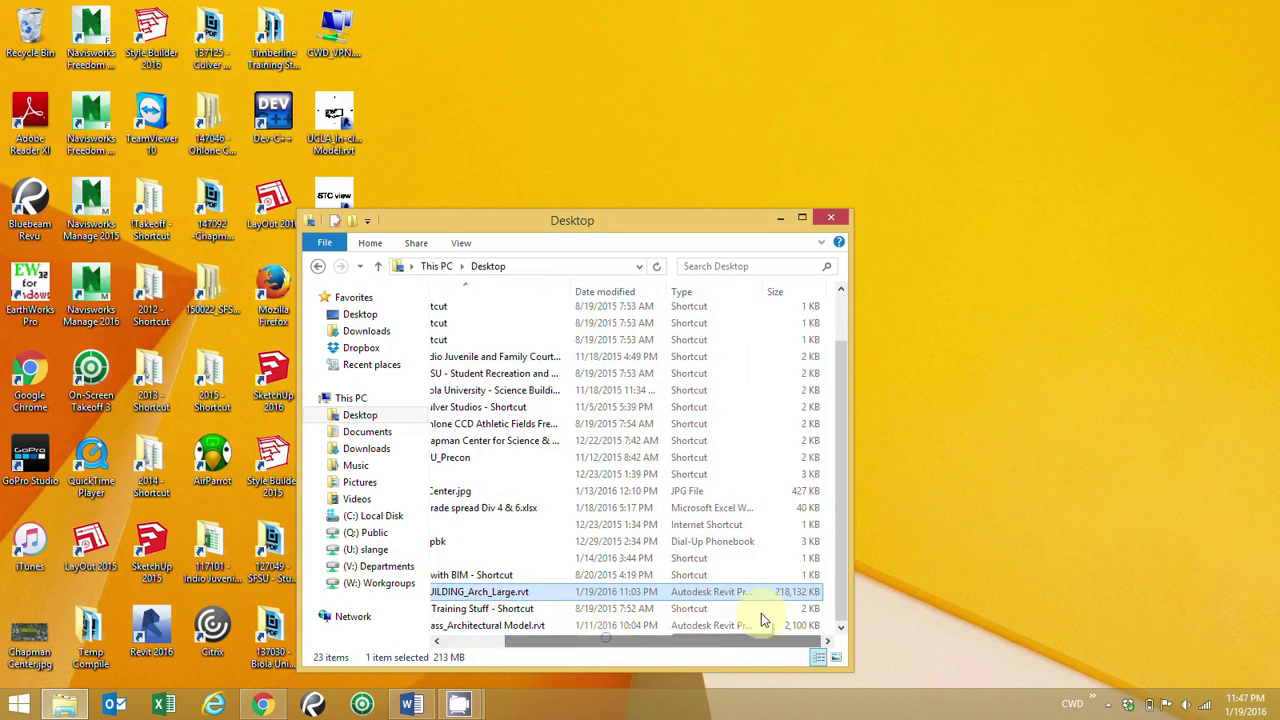
left_click(780, 640)
left_click_drag(688, 645, 640, 645)
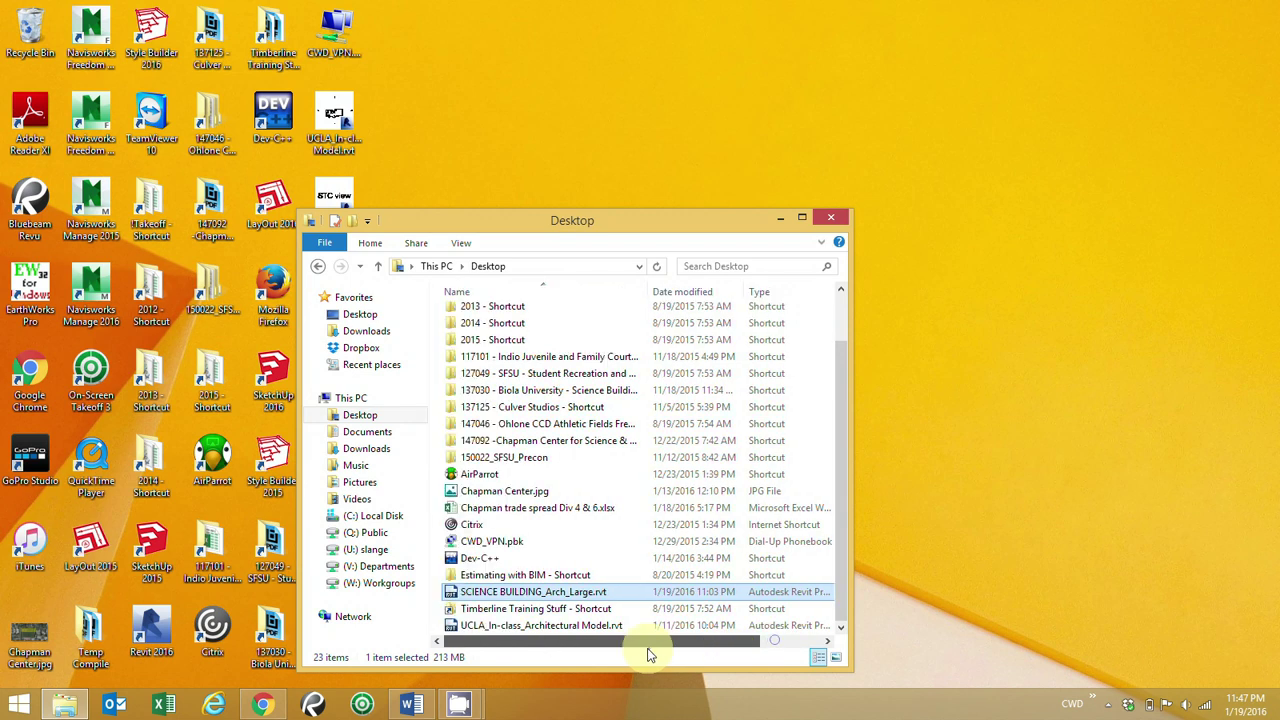
left_click(578, 594)
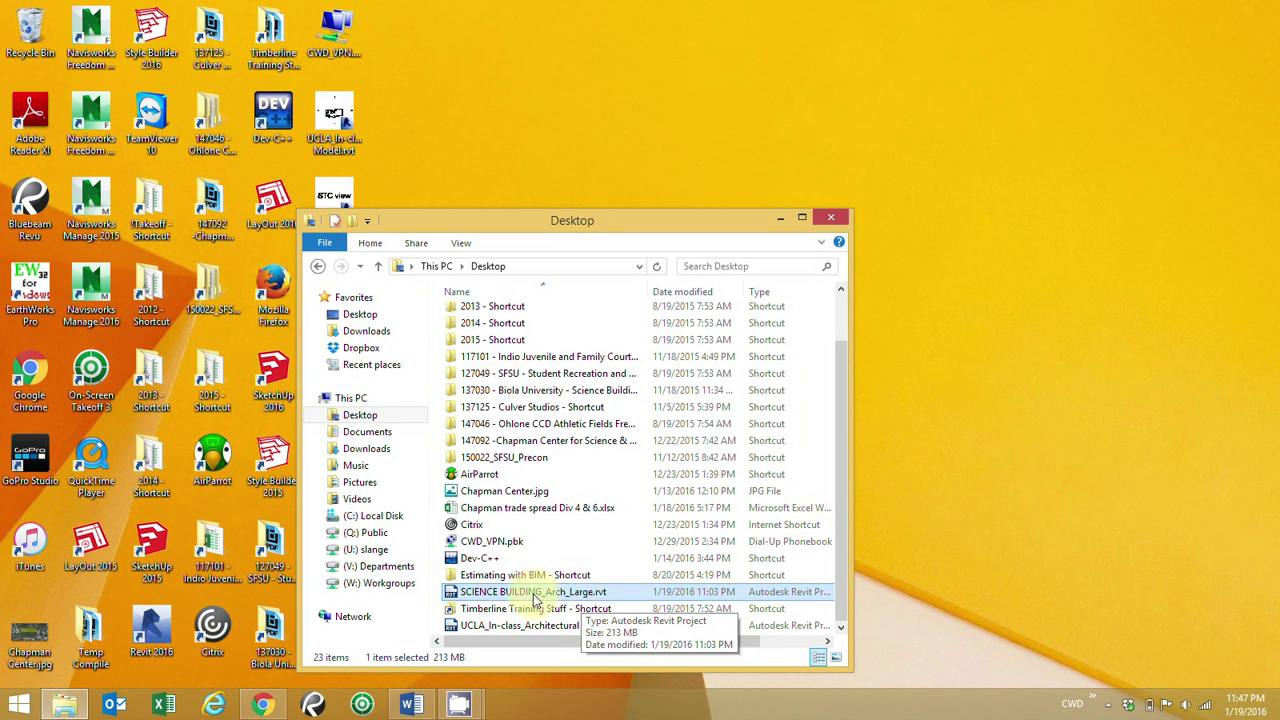
Open SCIENCE BUILDING_Arch_Large.rvt directly from the Desktop folder and close the local file without synchronizing
double_click(536, 597)
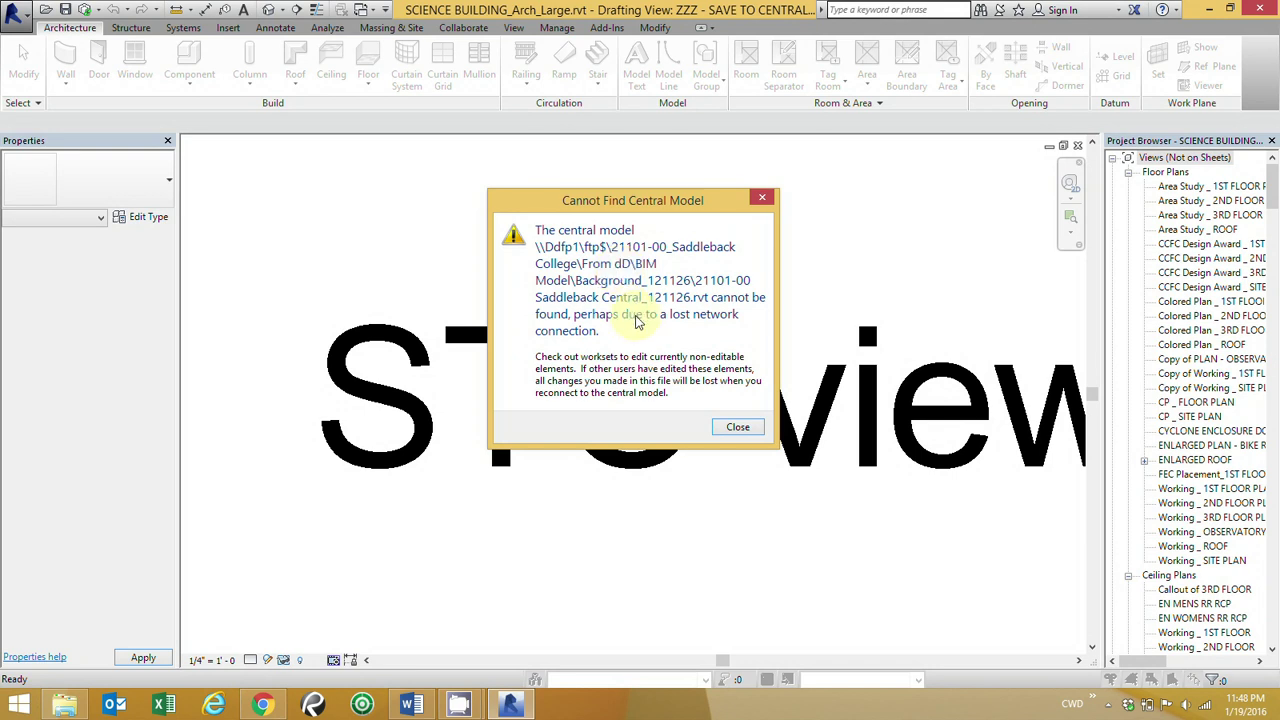
left_click(737, 427)
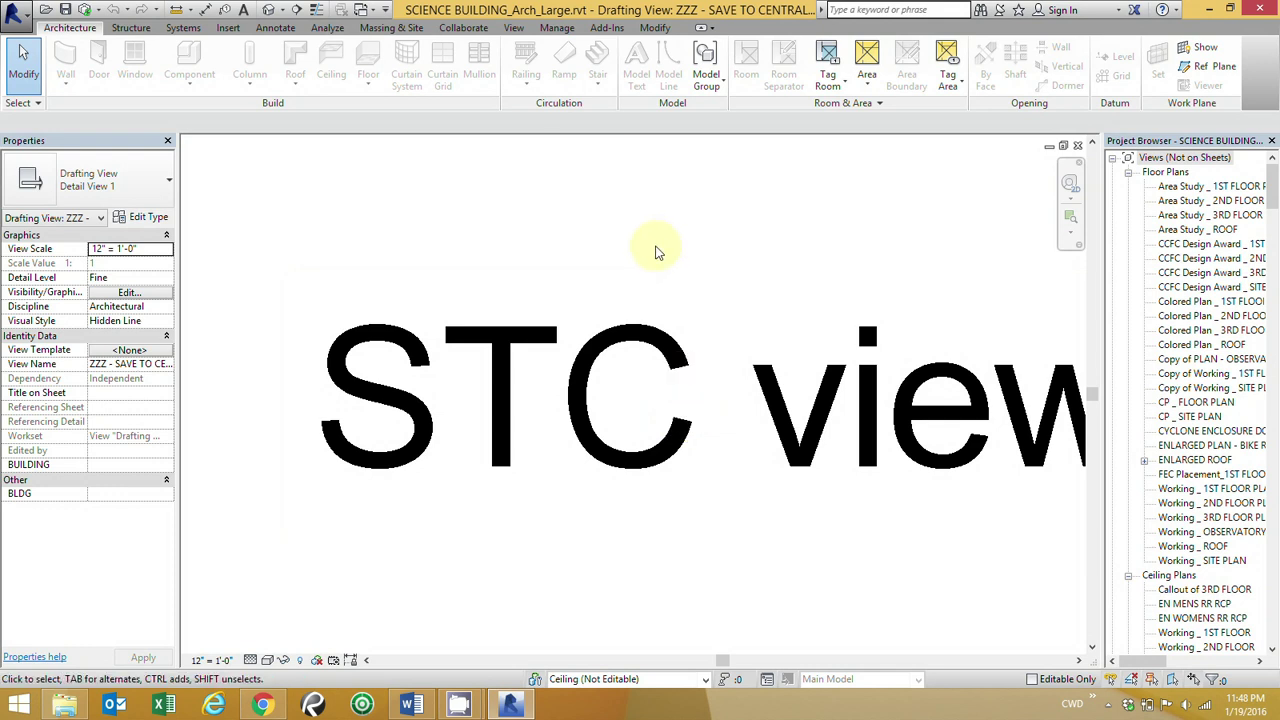
left_click(1257, 9)
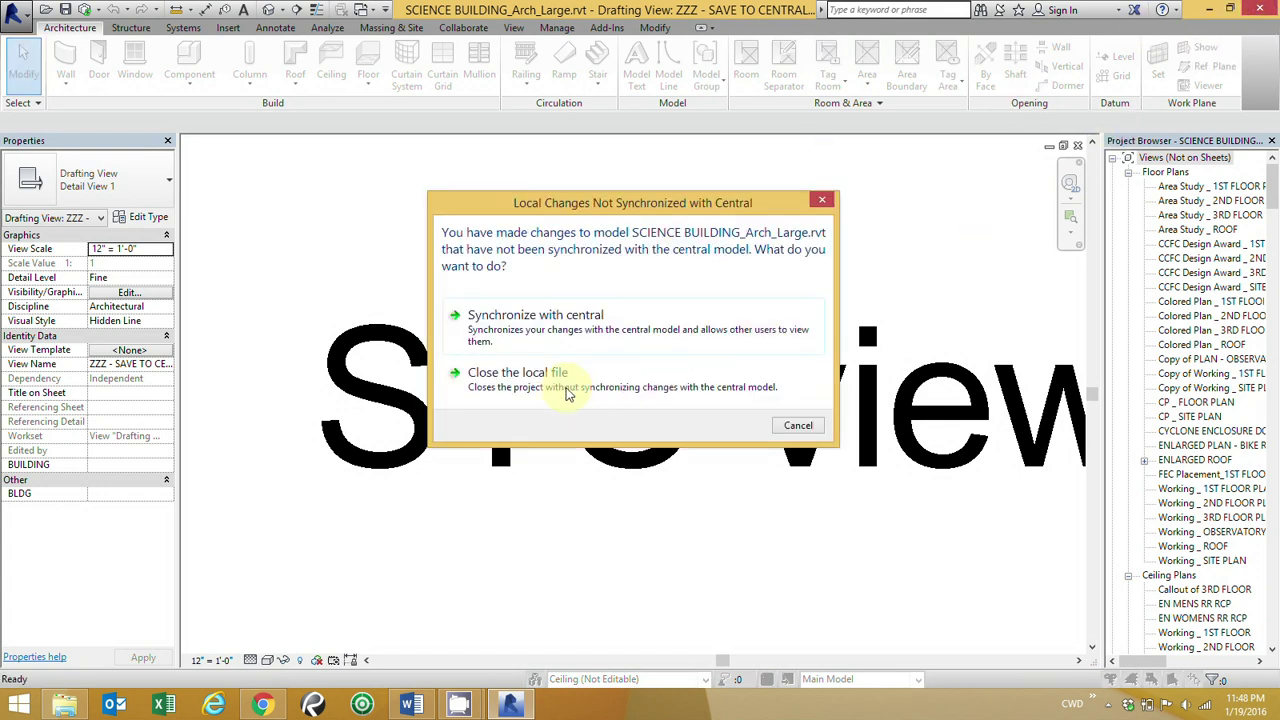
left_click(560, 390)
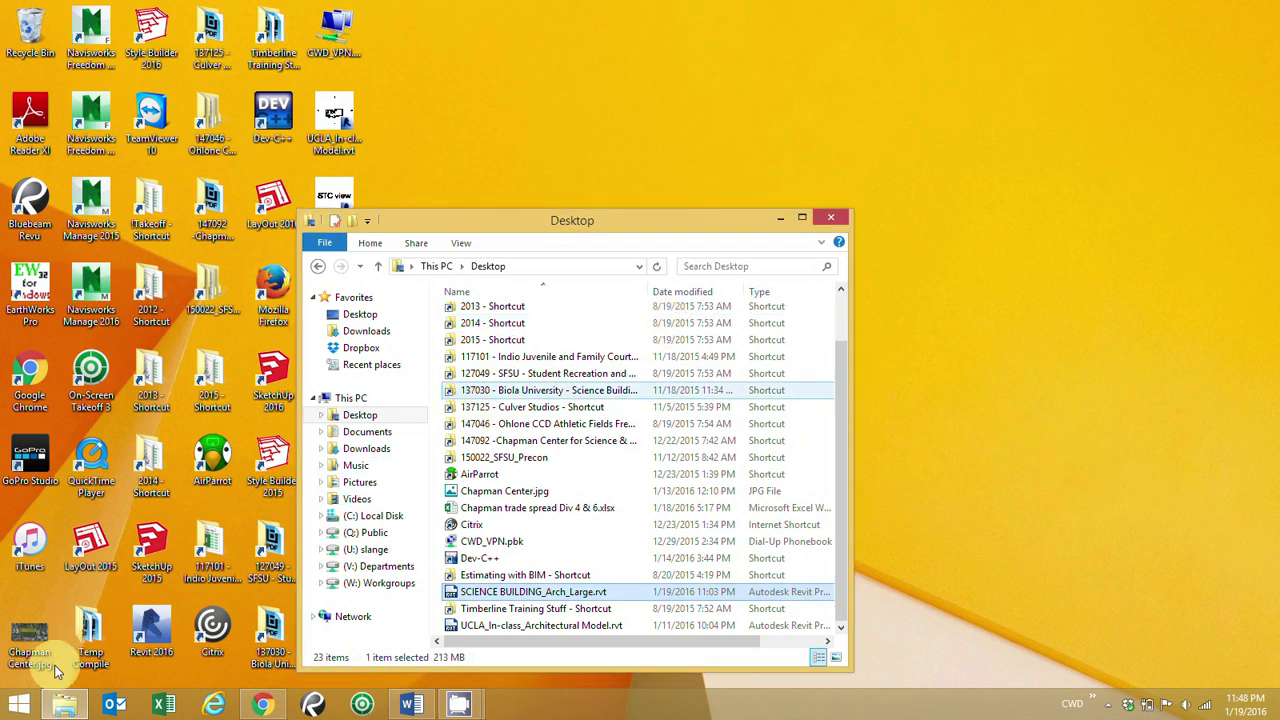
Start Revit 2016 and browse to the Desktop folder for opening a project
left_click(27, 692)
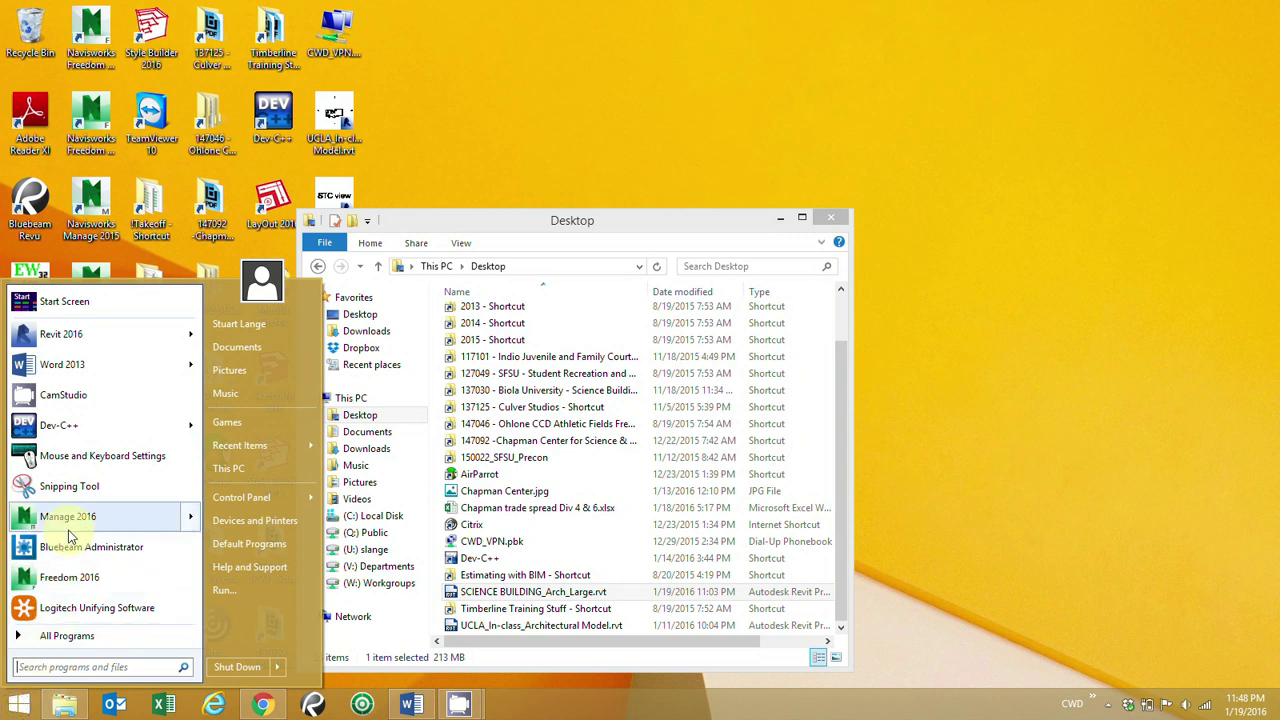
left_click(62, 334)
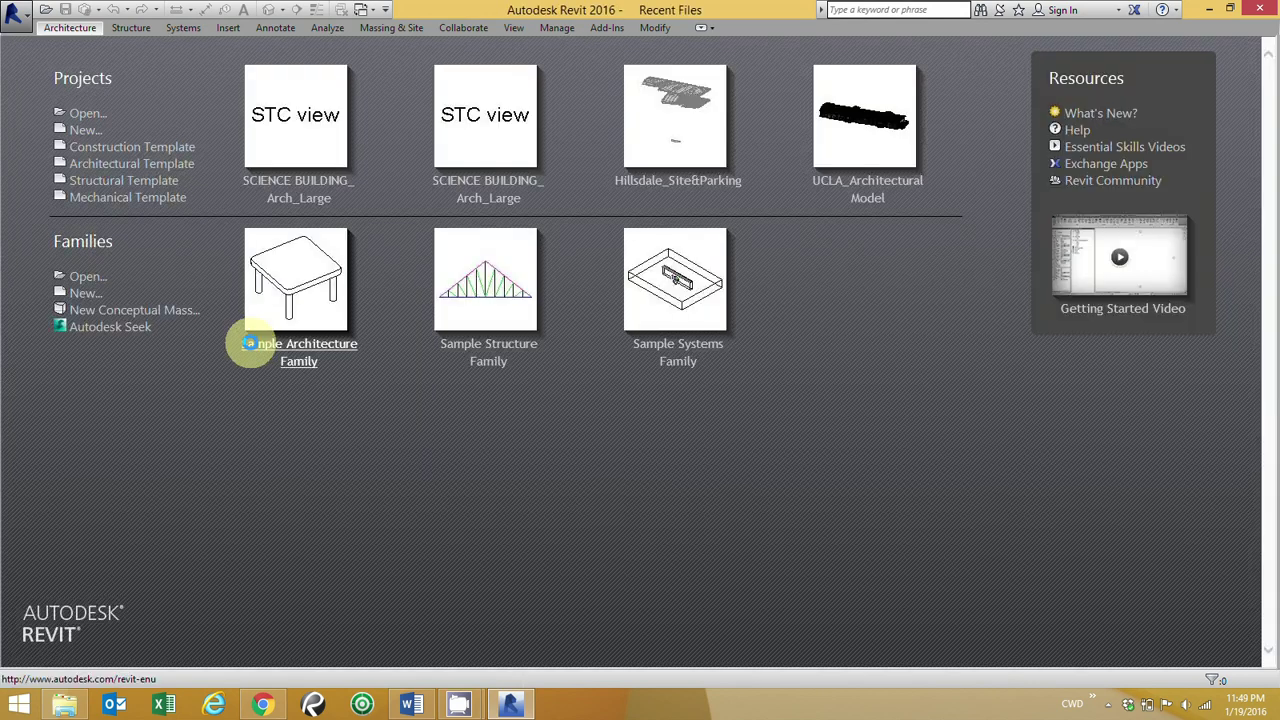
left_click(85, 114)
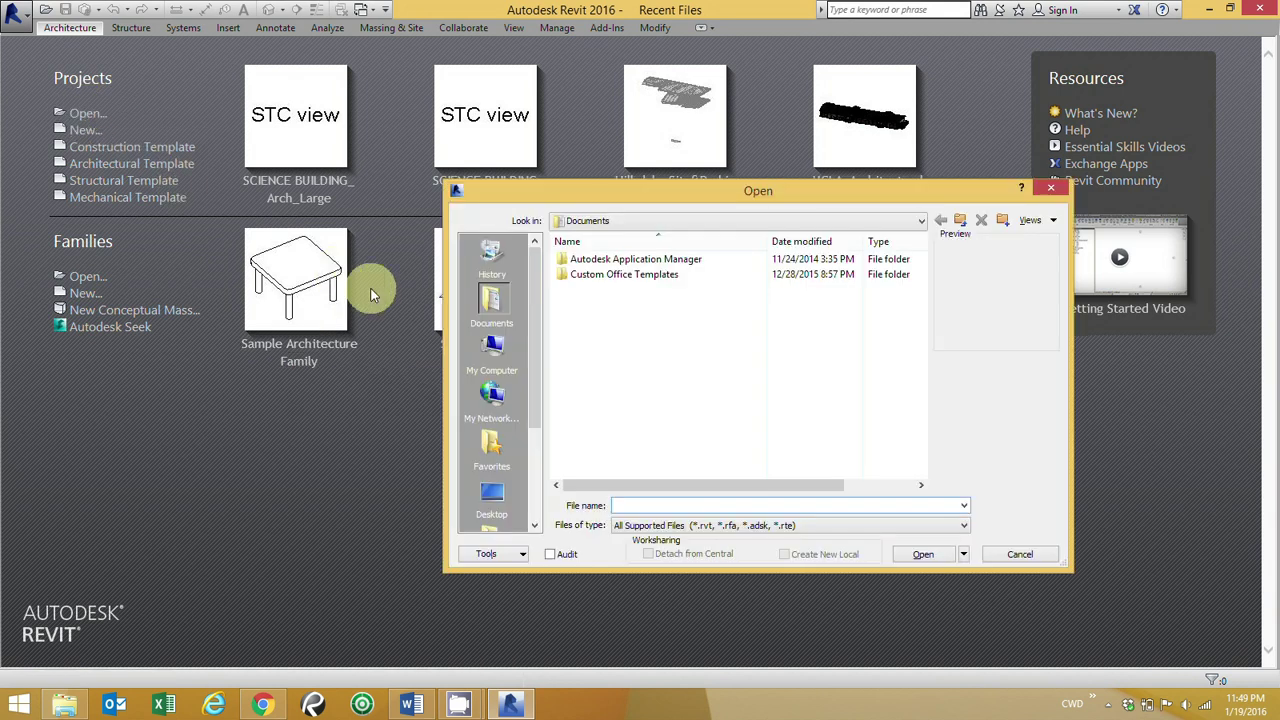
left_click(492, 497)
Open SCIENCE BUILDING_Arch_Large.rvt detached from central, discarding its worksets and ignoring the unresolved references
left_click(628, 376)
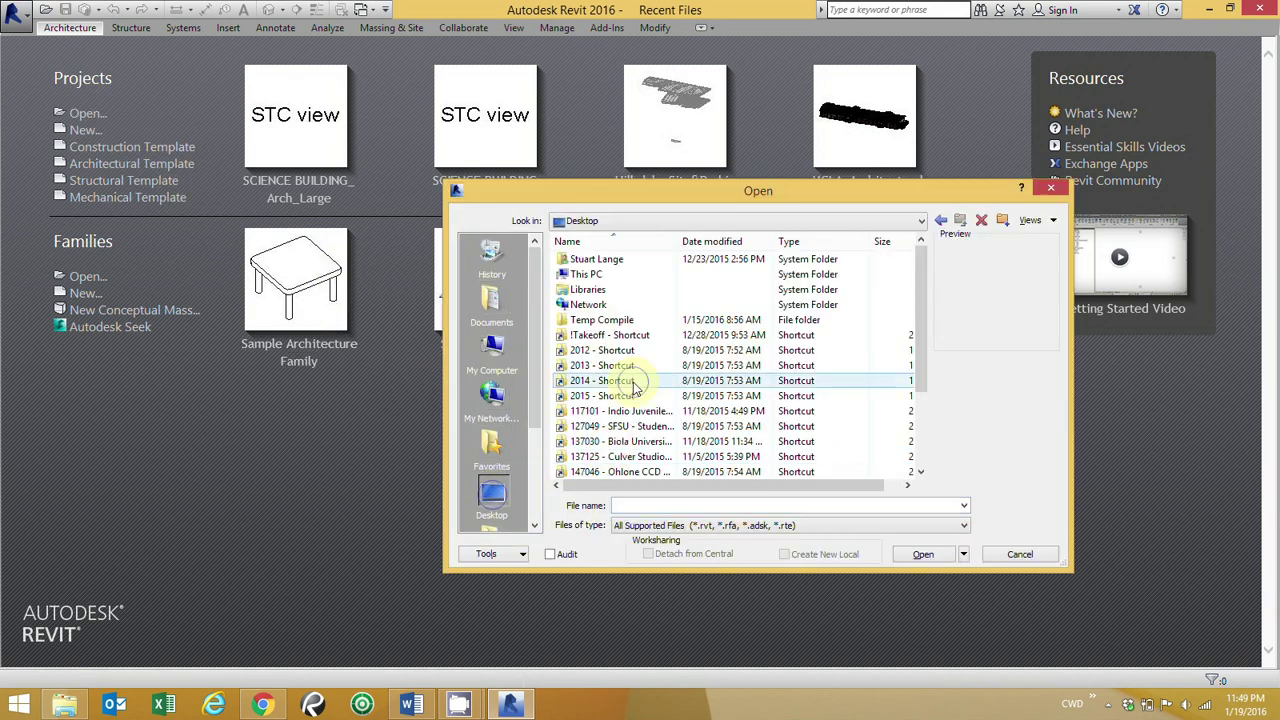
scroll(632, 385, "down", 2)
left_click(620, 426)
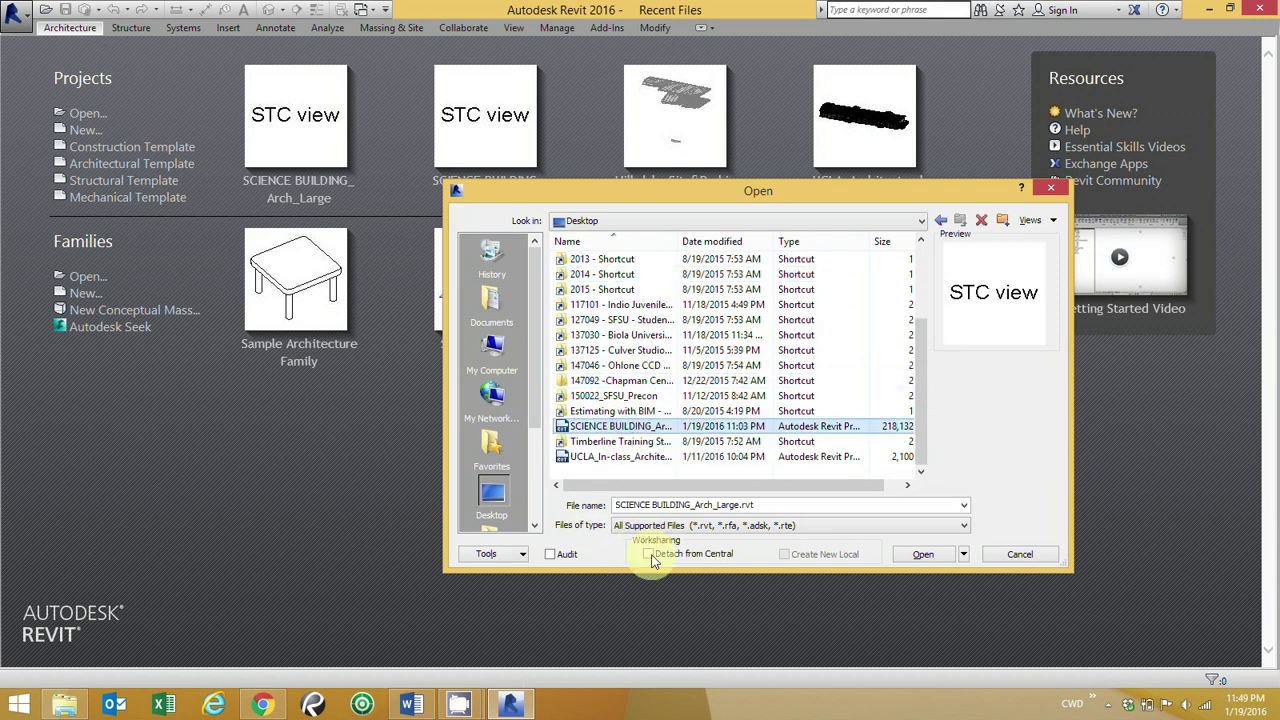
left_click(649, 555)
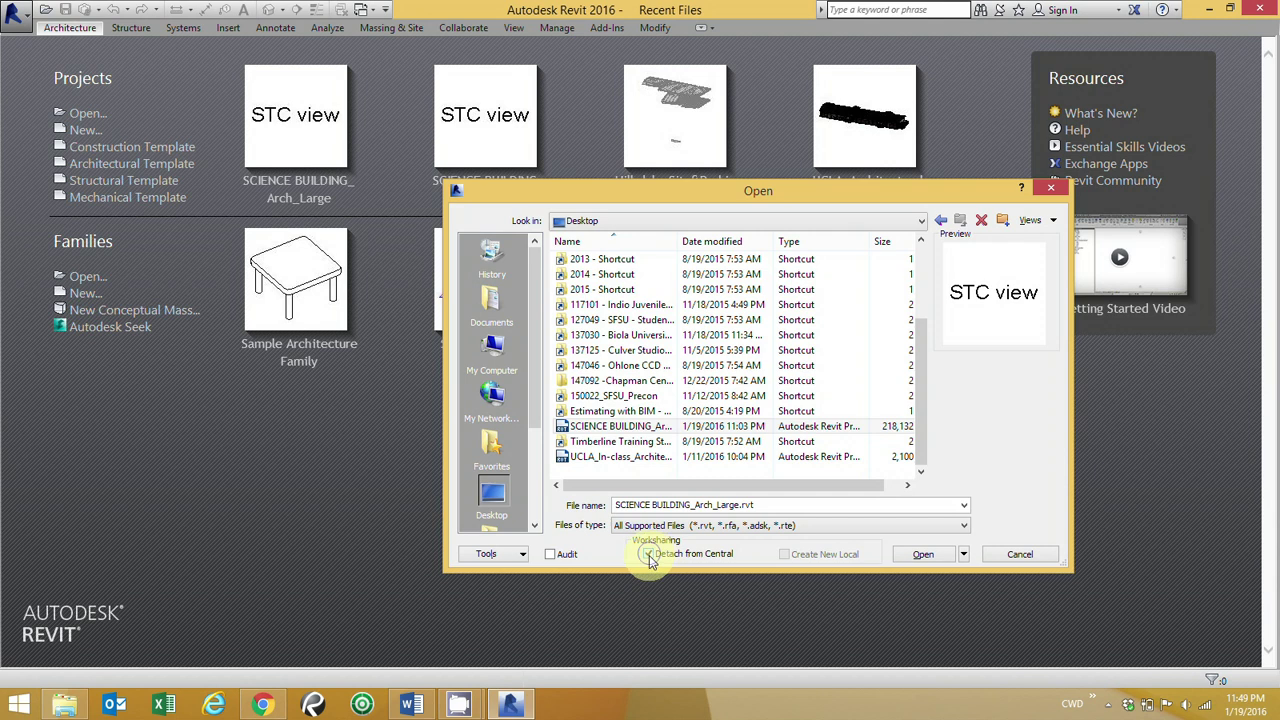
left_click(921, 557)
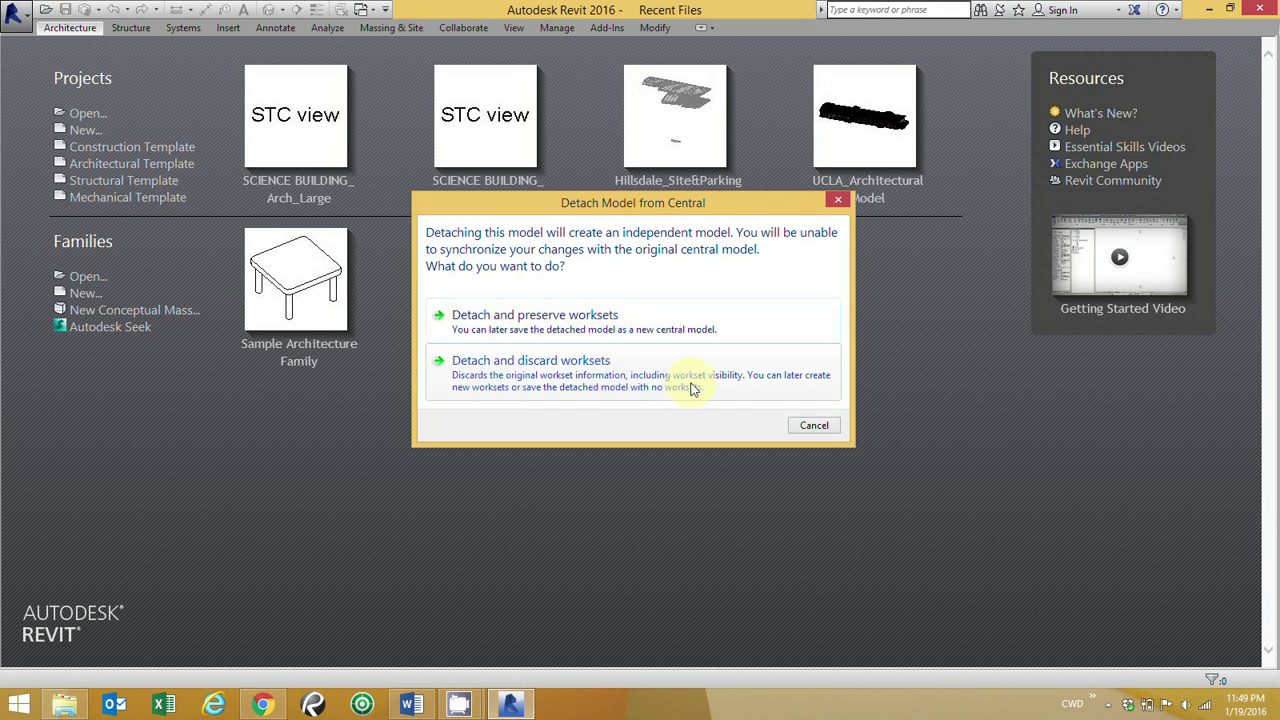
left_click(620, 376)
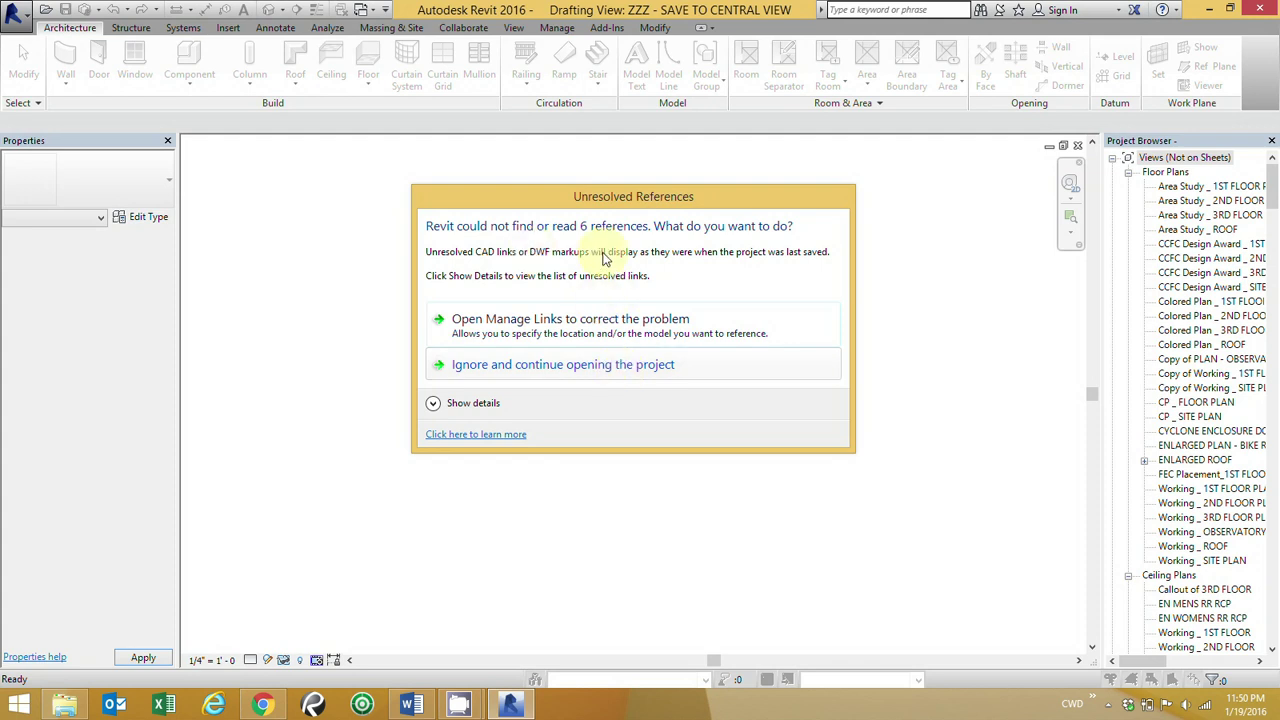
left_click(515, 366)
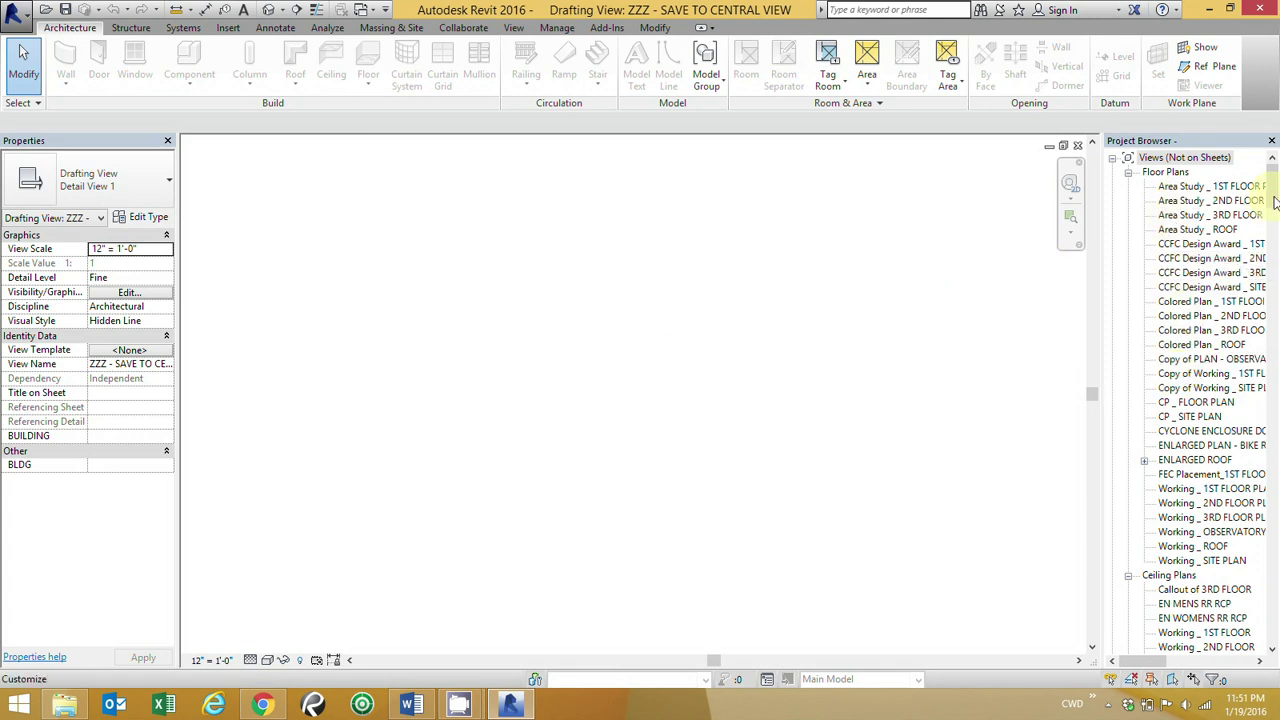
Open the default 3D view and bring the main building into close view
left_click_drag(1275, 213, 1273, 261)
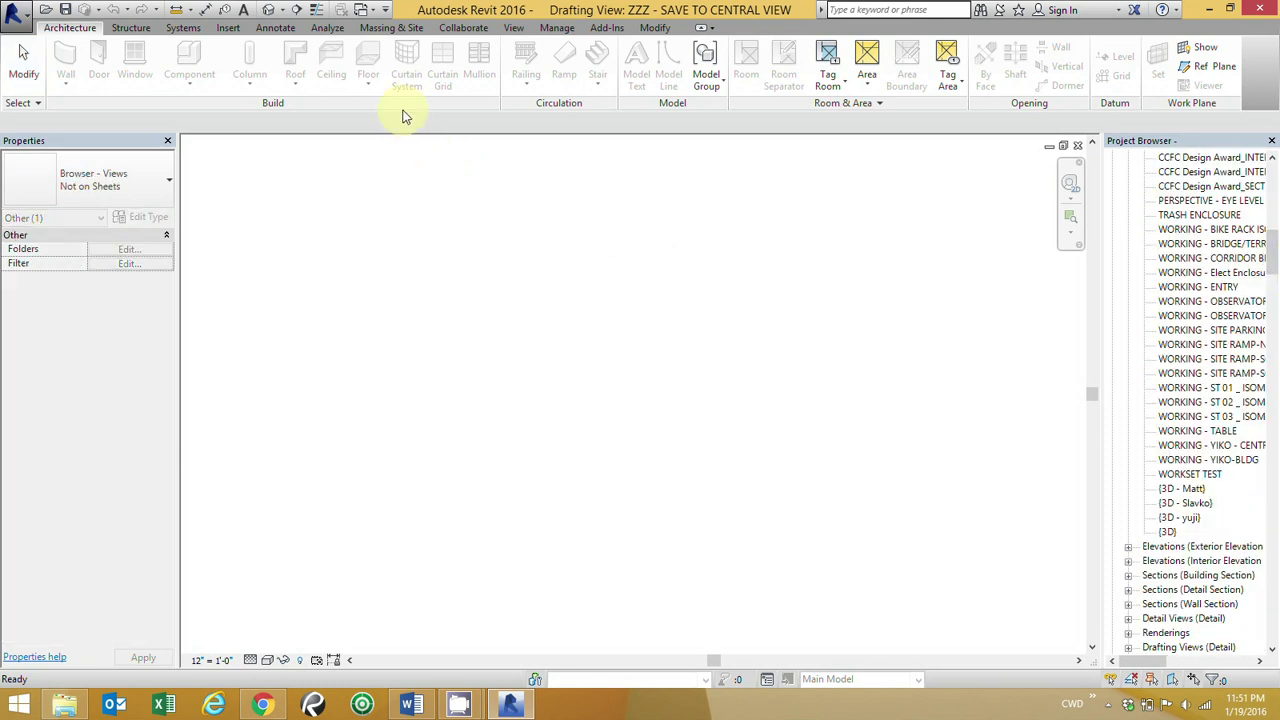
left_click(272, 11)
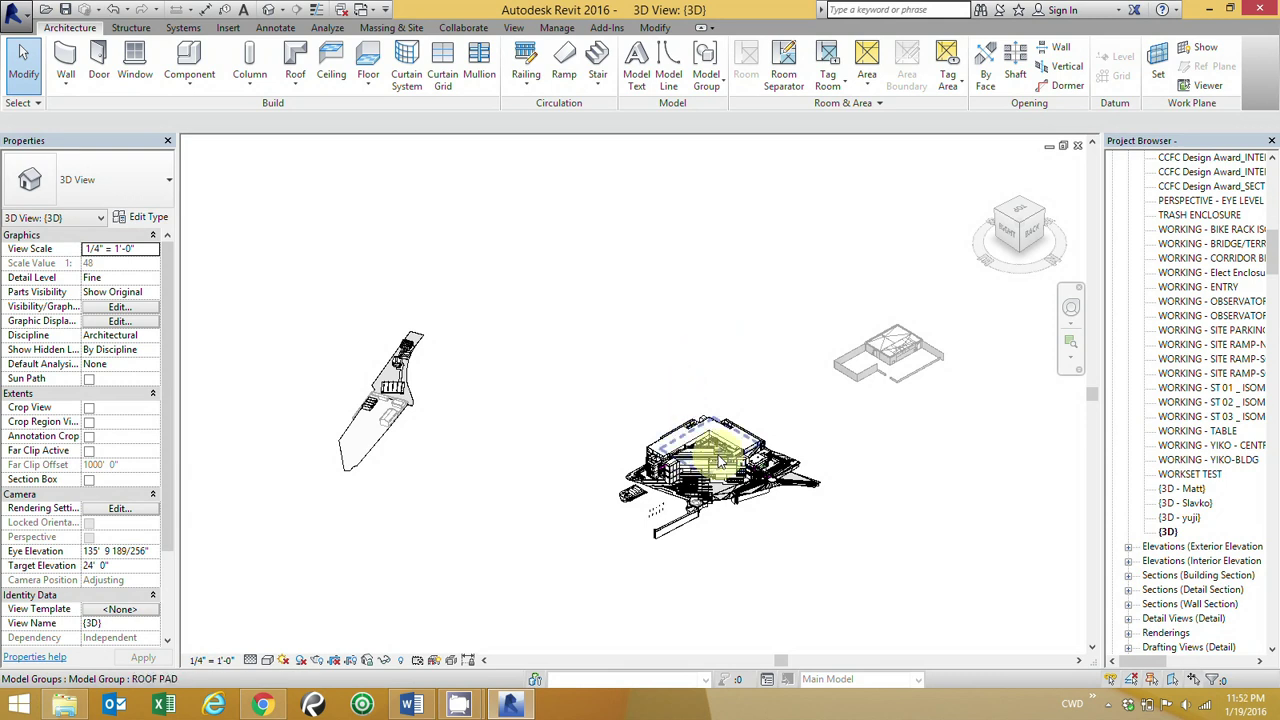
scroll(718, 458, "up", 3)
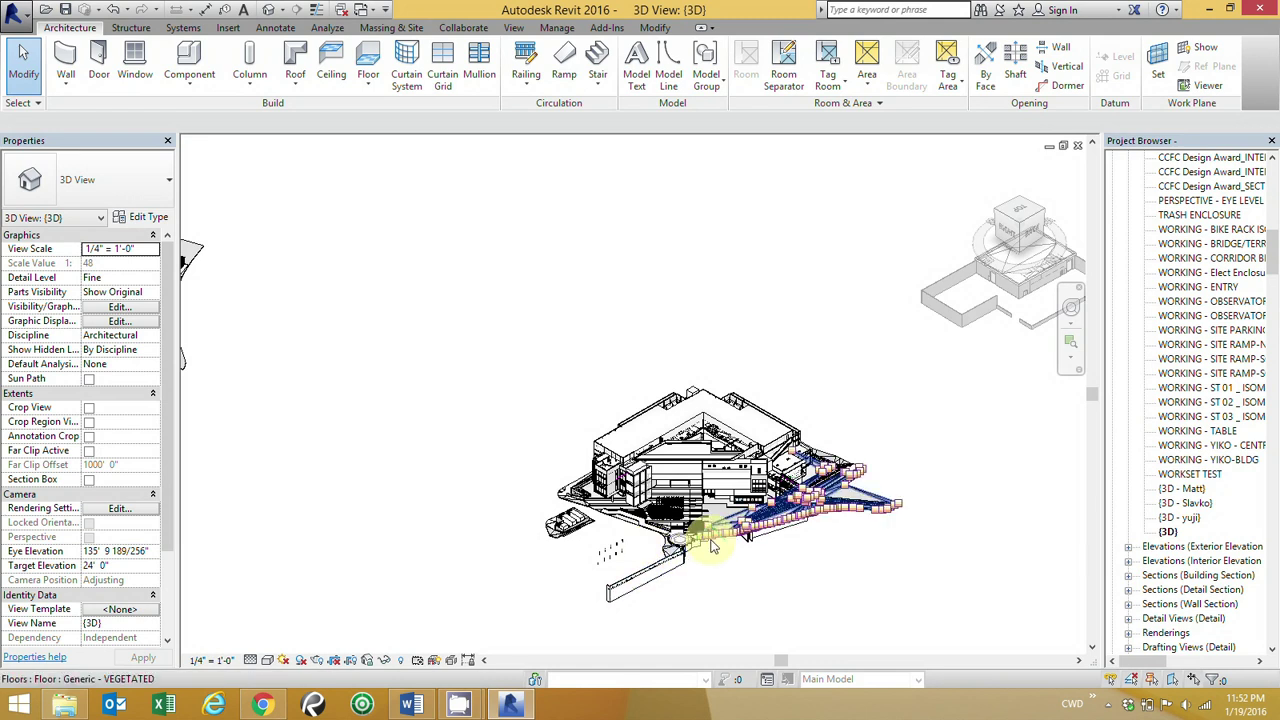
scroll(712, 545, "up", 4)
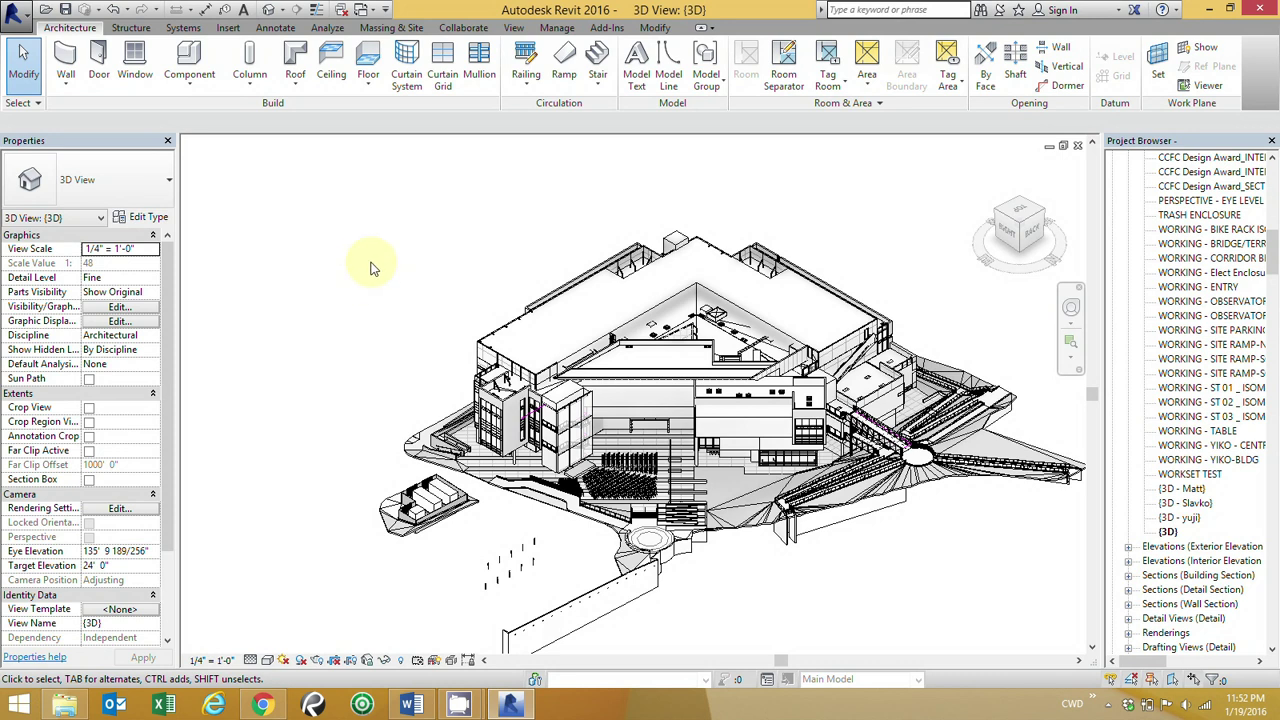
Turn off the Lines and Parking model categories in the 3D view's Visibility/Graphic Overrides
left_click(513, 28)
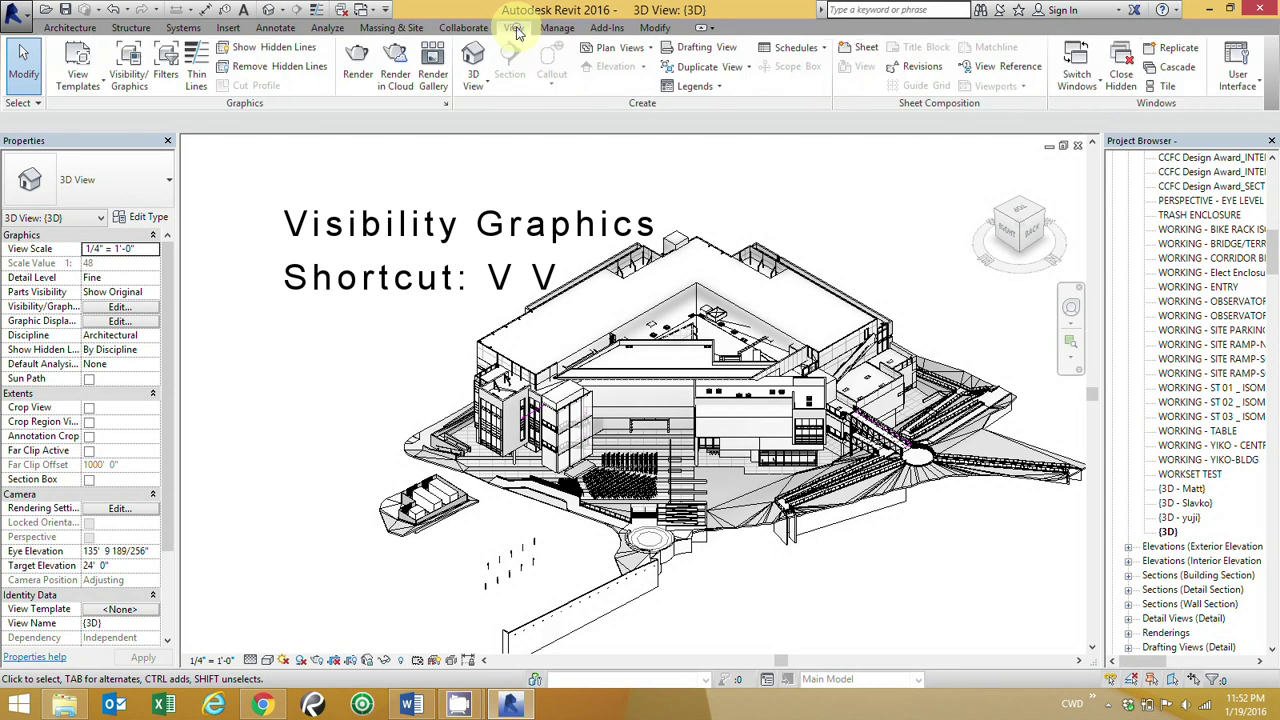
left_click(131, 63)
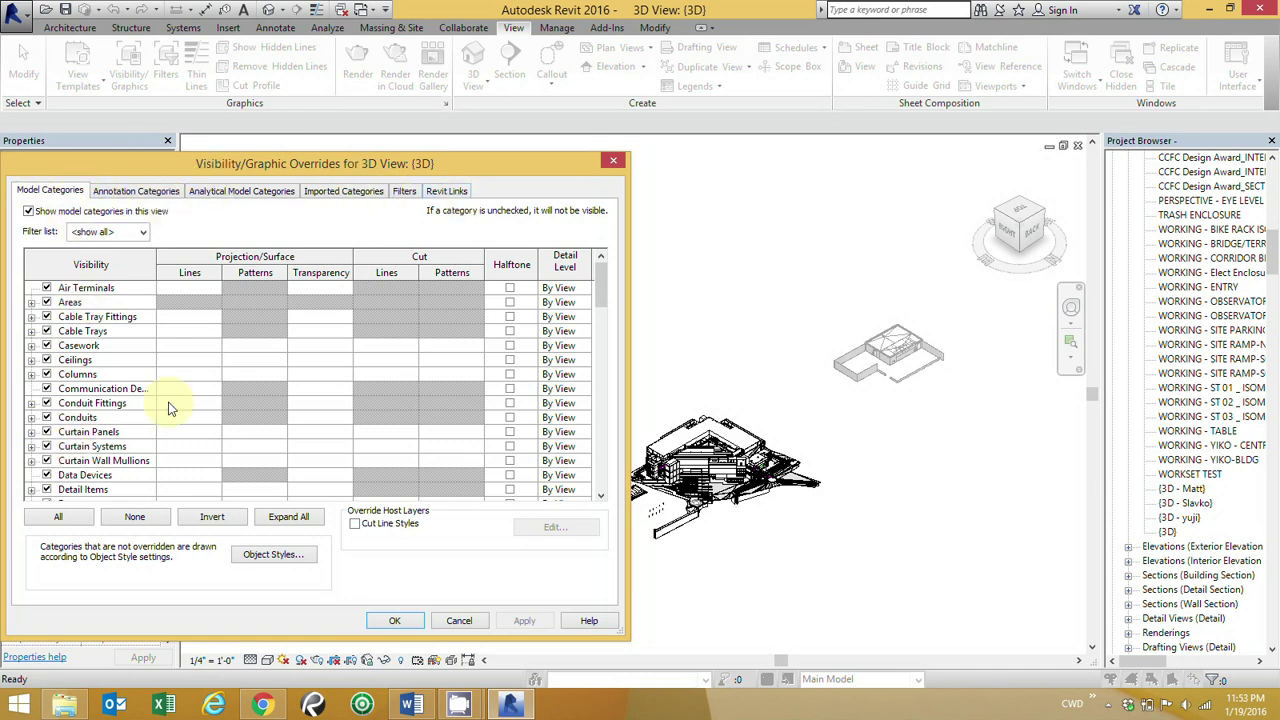
left_click_drag(603, 288, 599, 316)
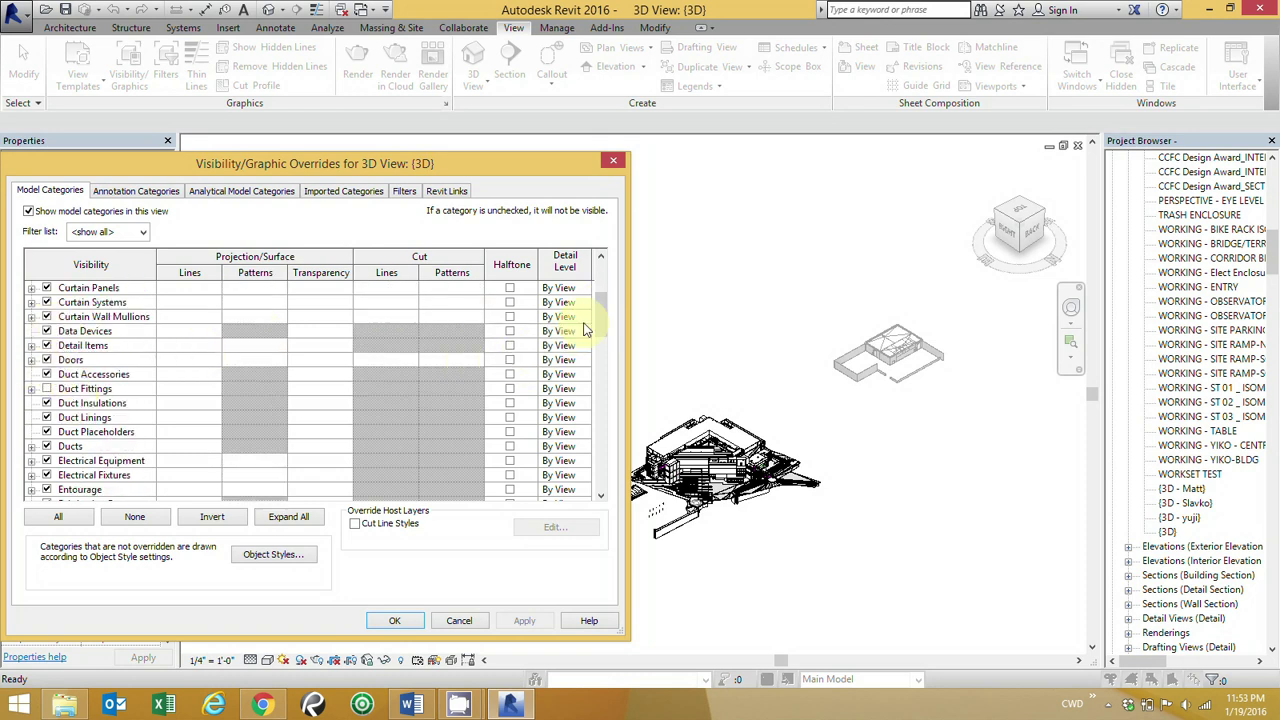
left_click_drag(602, 316, 603, 370)
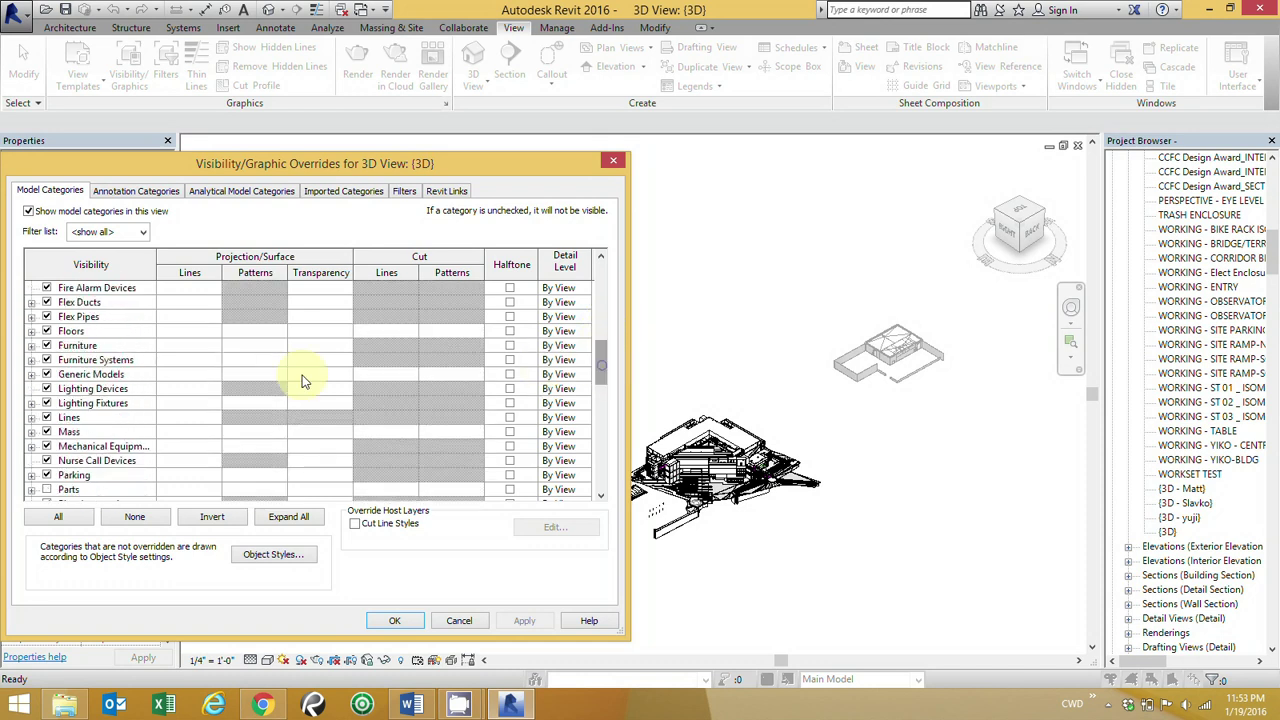
left_click(46, 417)
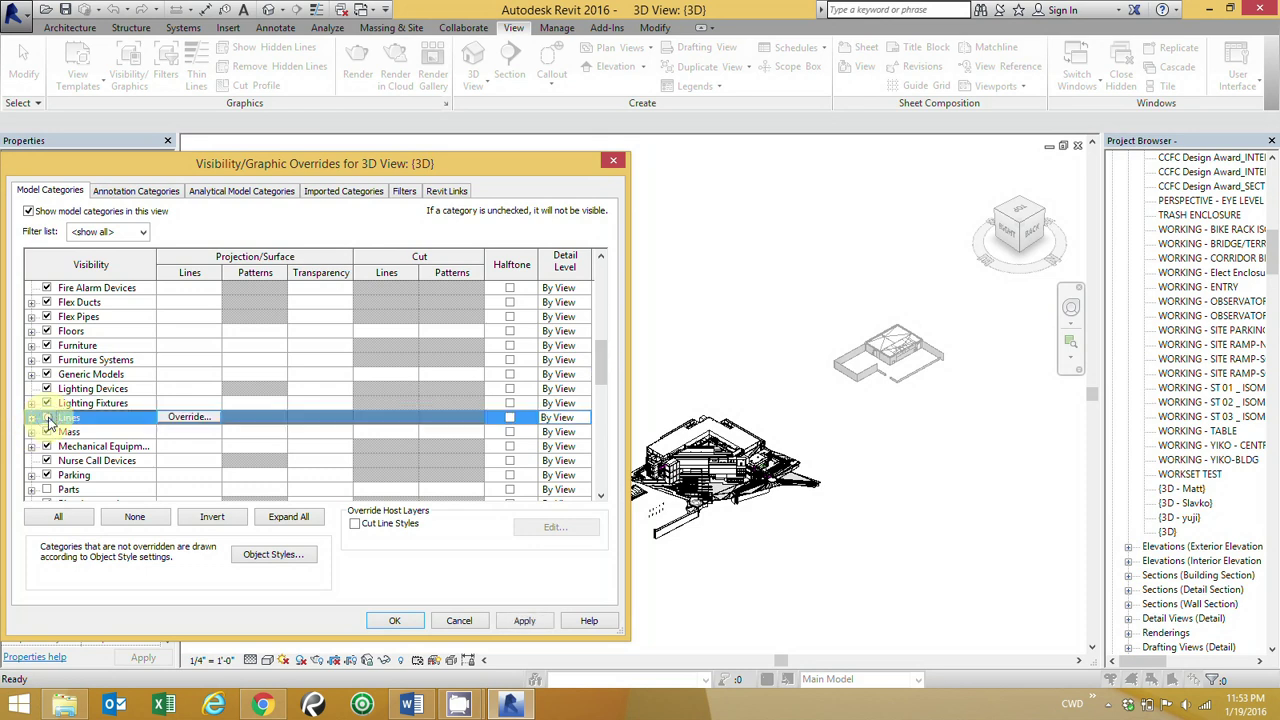
left_click_drag(601, 373, 603, 390)
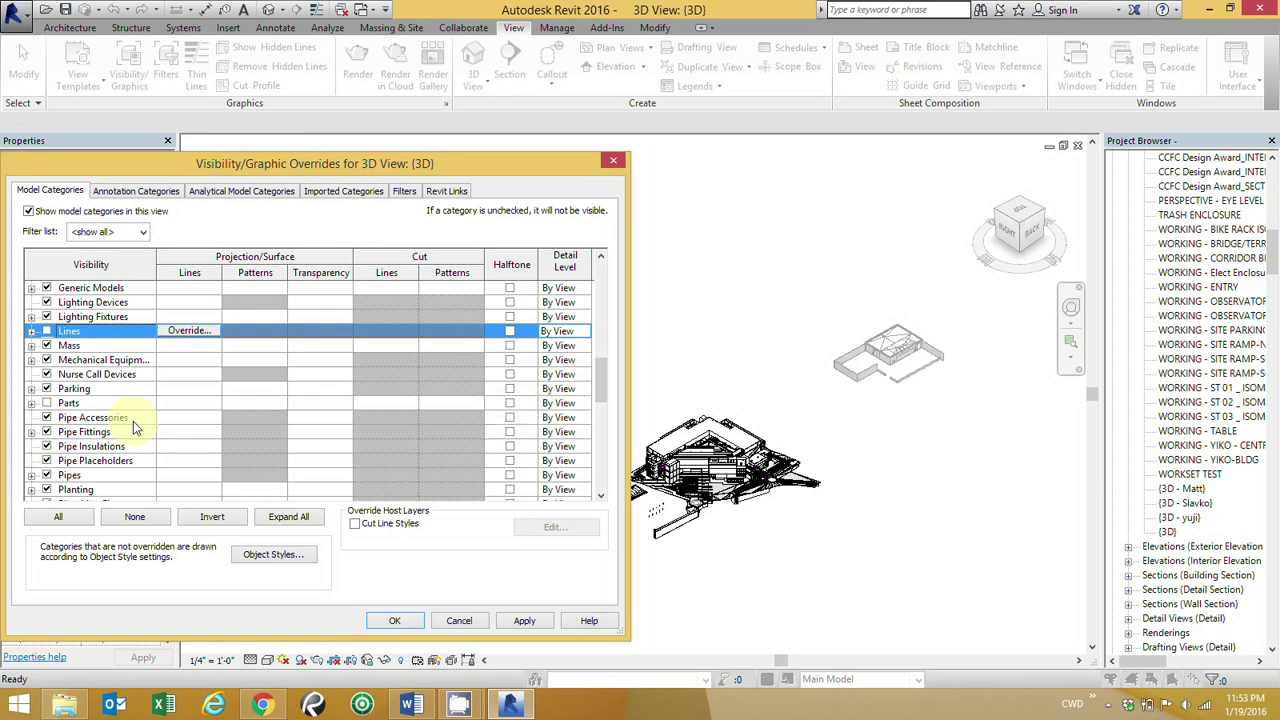
left_click(46, 390)
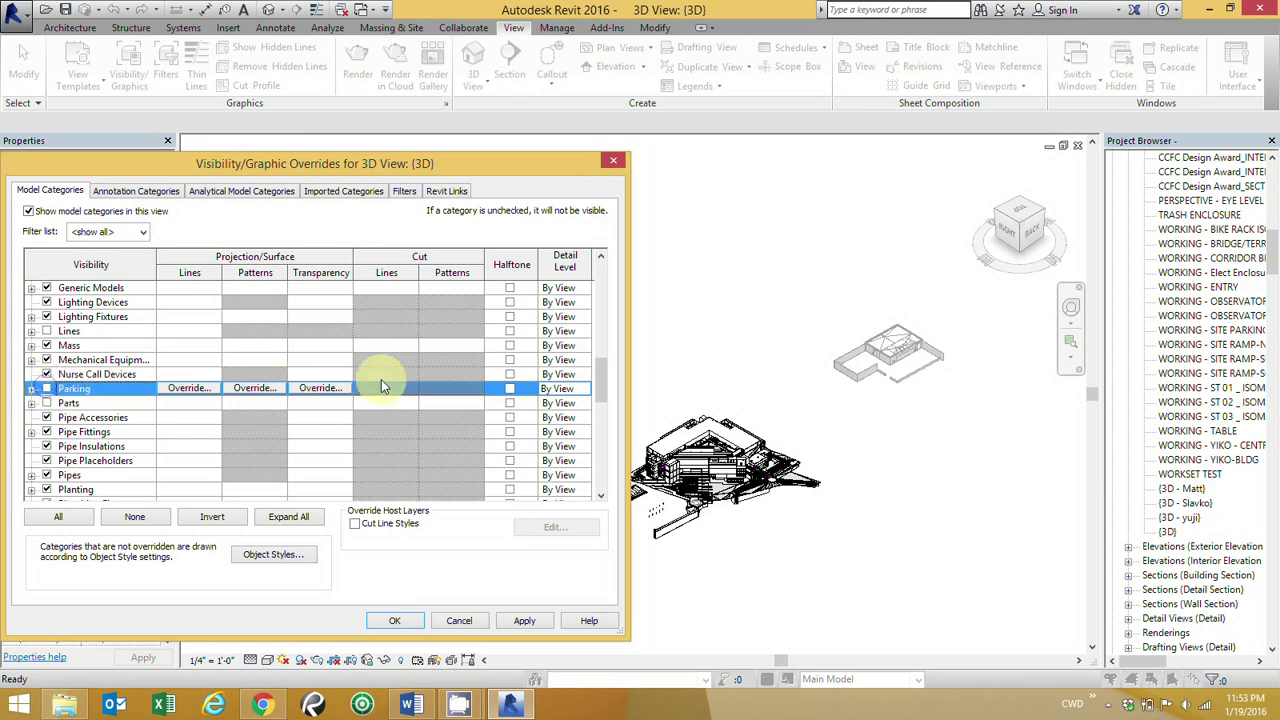
Turn off the Site and Topography model categories and apply the visibility overrides to the 3D view
left_click_drag(599, 383, 598, 414)
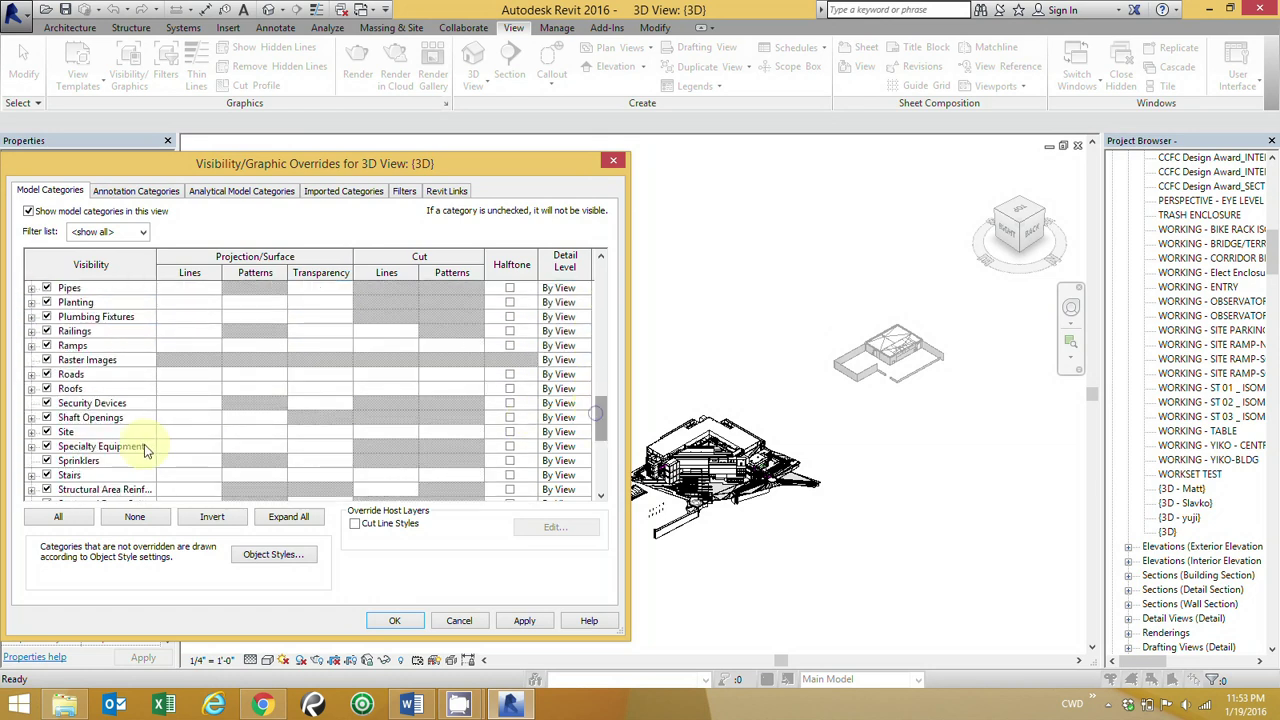
left_click(46, 433)
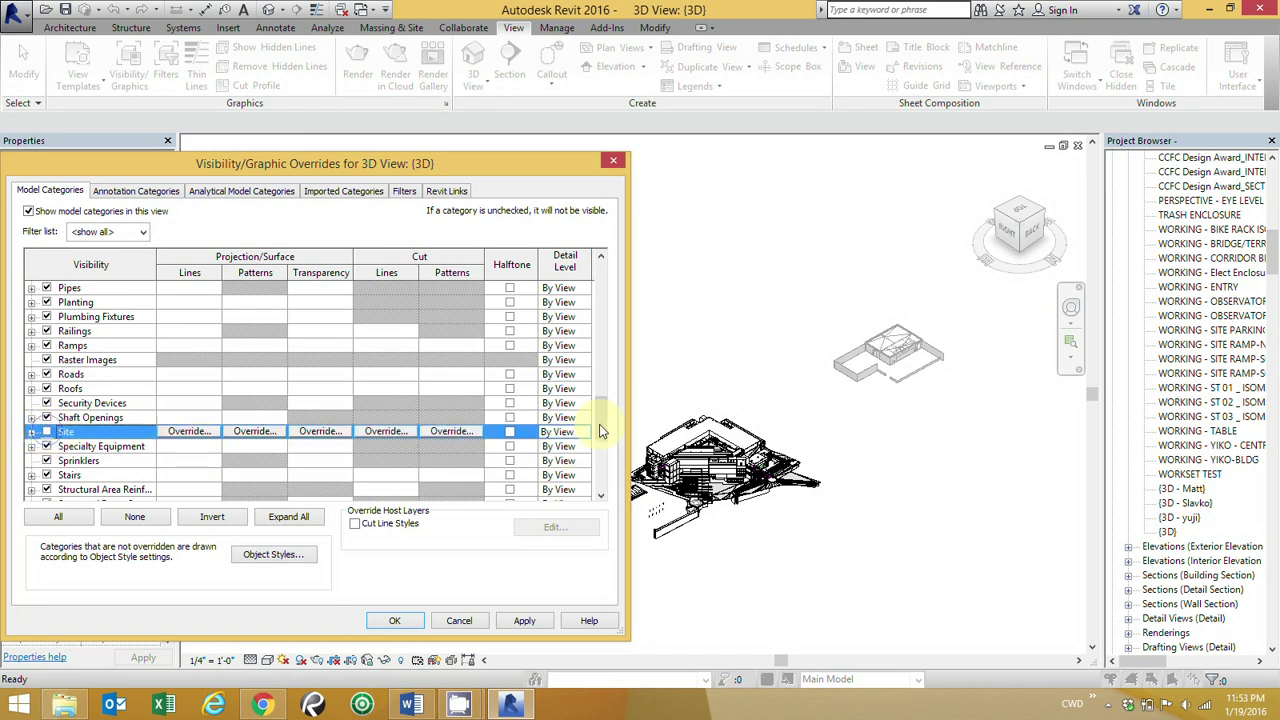
scroll(604, 433, "down", 2)
left_click_drag(605, 431, 601, 459)
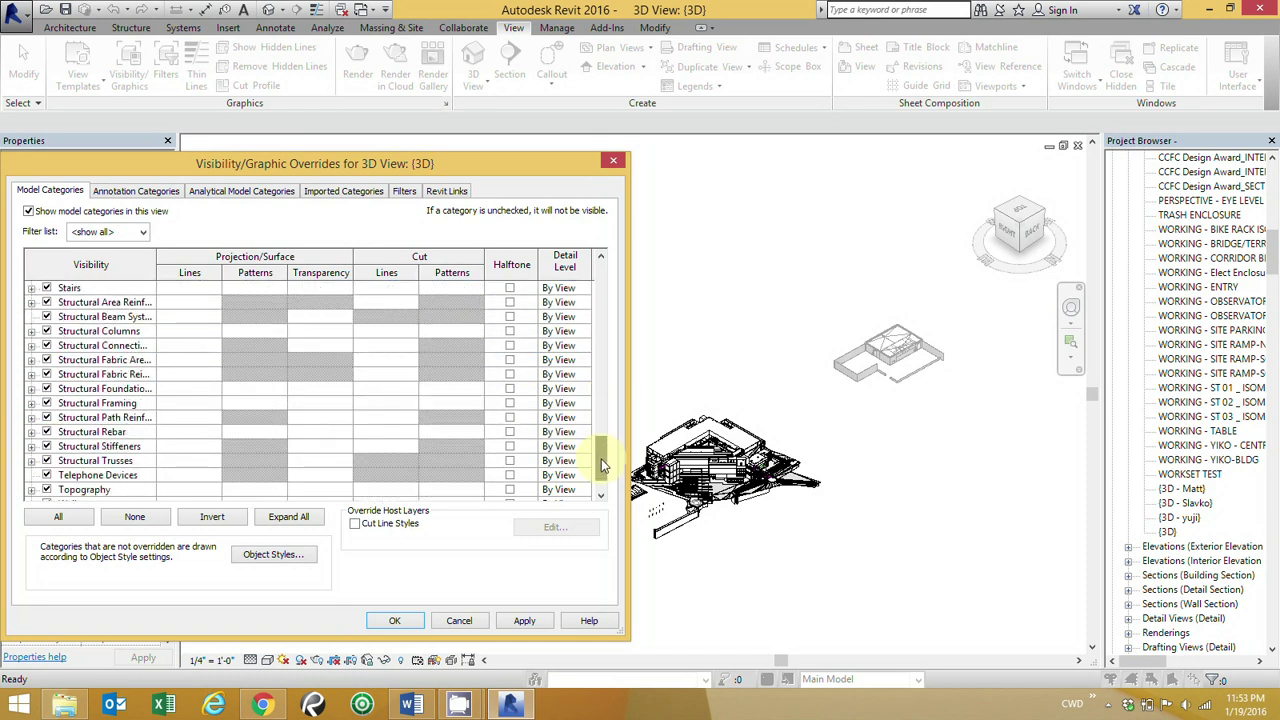
left_click(46, 489)
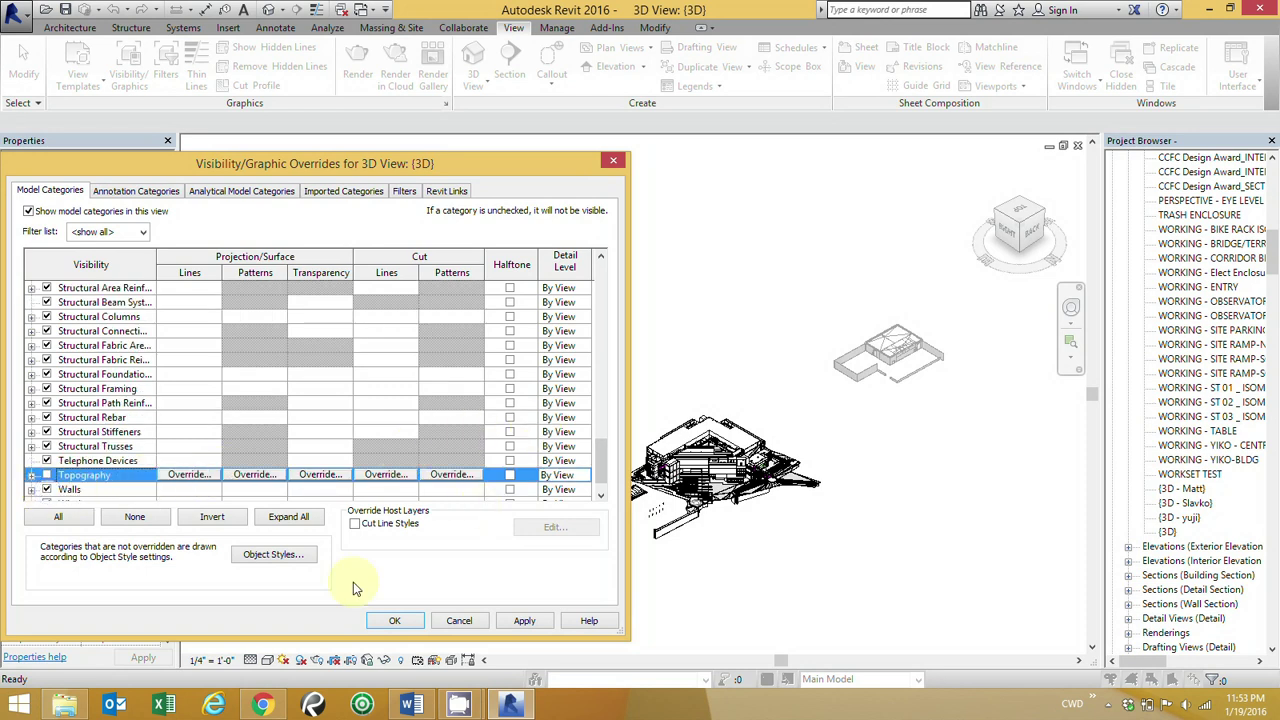
left_click(390, 624)
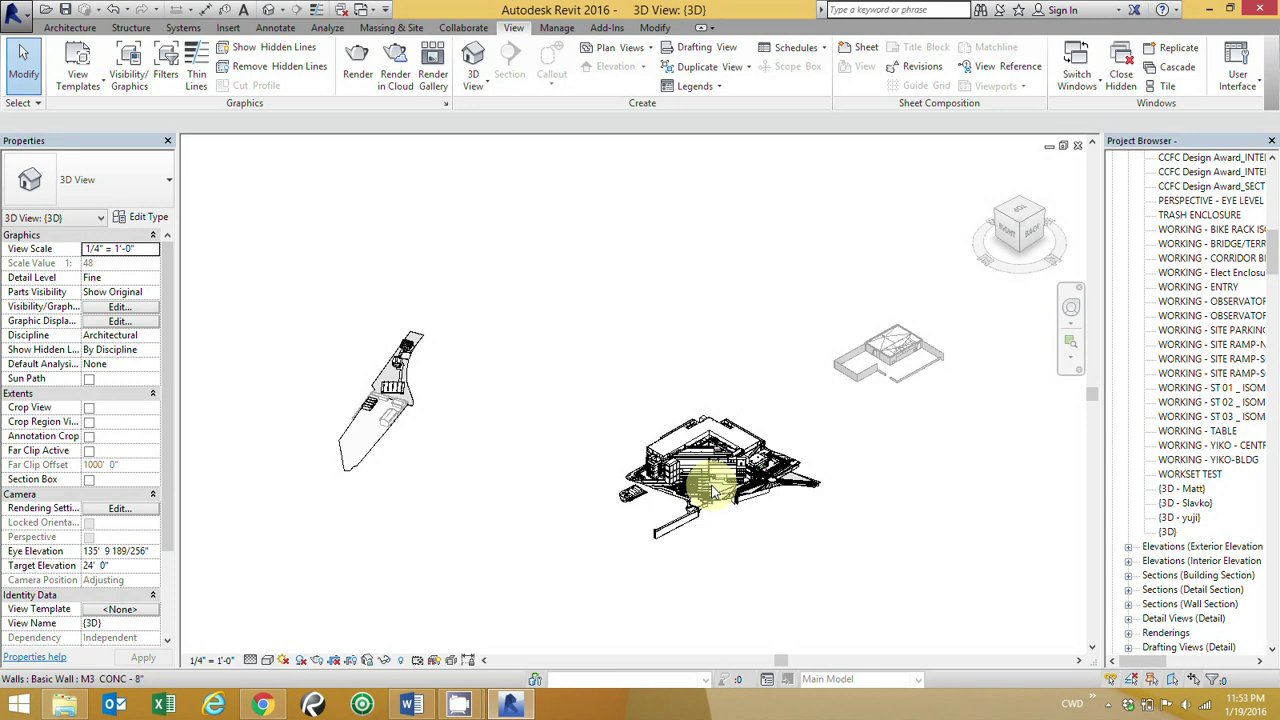
Inspect the properties of the paving floor in front of the building and the vegetated floor beside the ramps
scroll(712, 490, "up", 5)
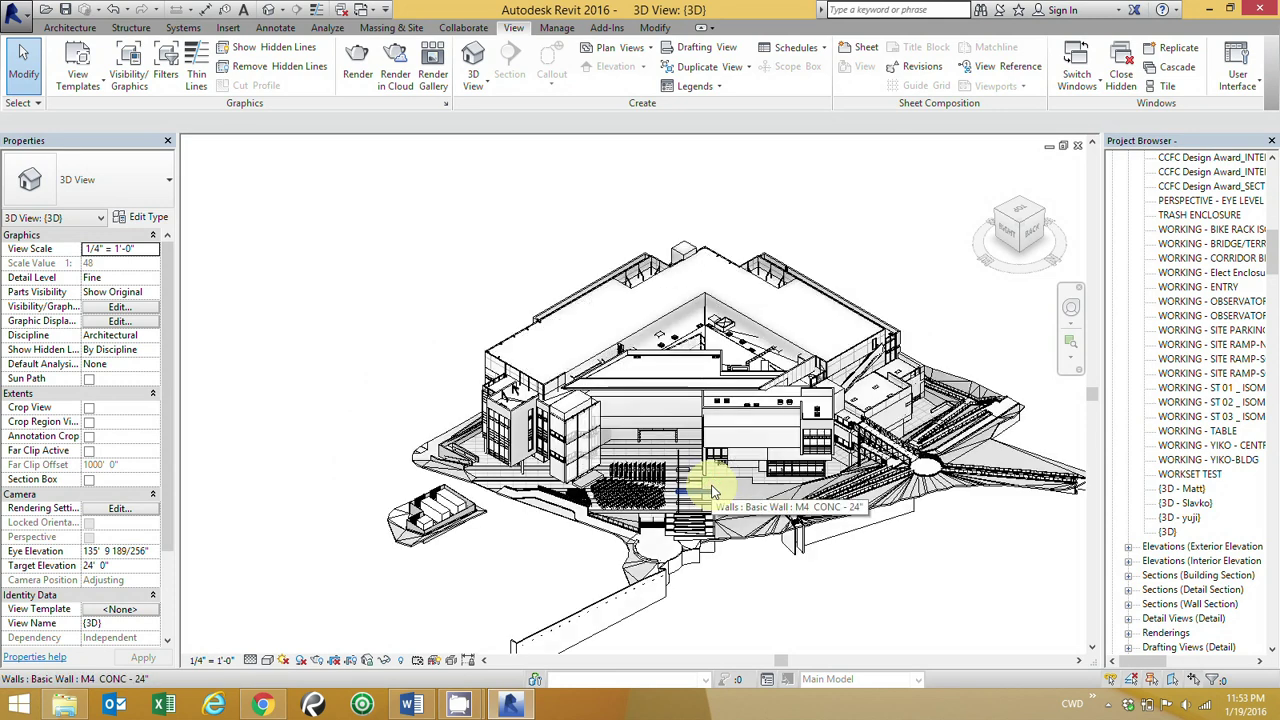
left_click(490, 480)
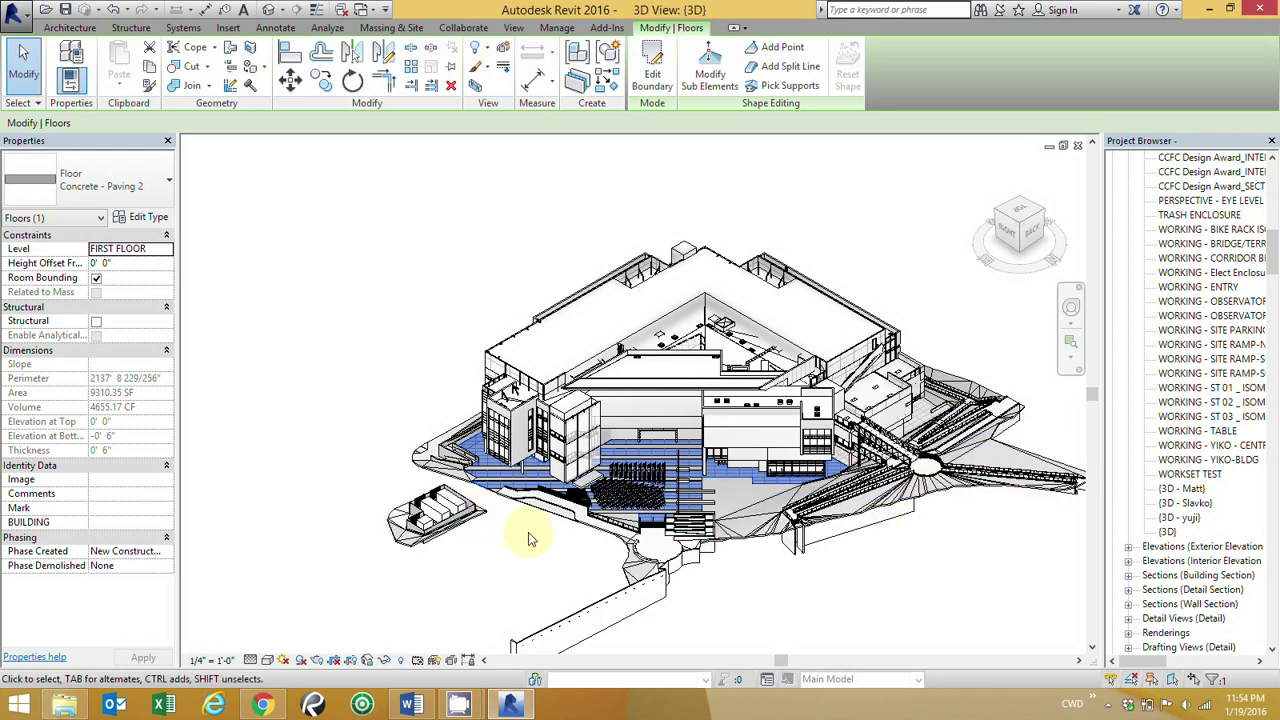
left_click(763, 528)
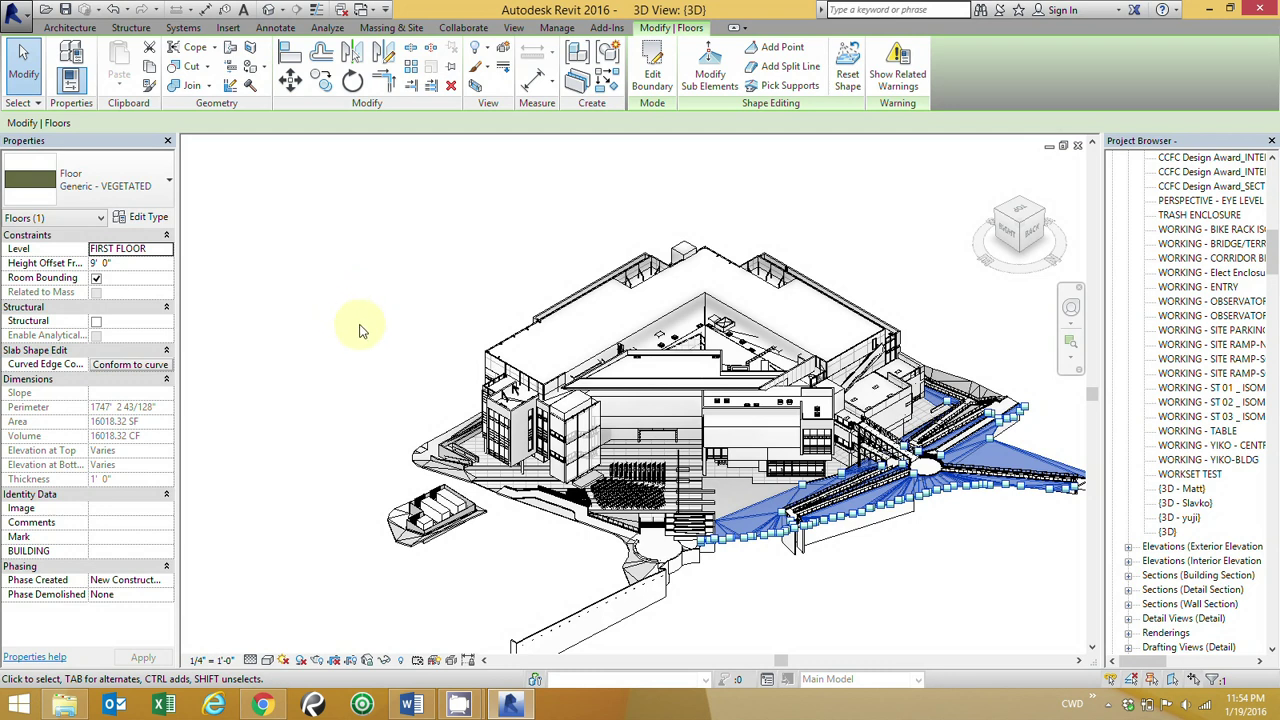
Turn off the Scope Boxes and Section Boxes annotation categories and all analytical model categories in the 3D view's Visibility/Graphic Overrides
left_click(320, 365)
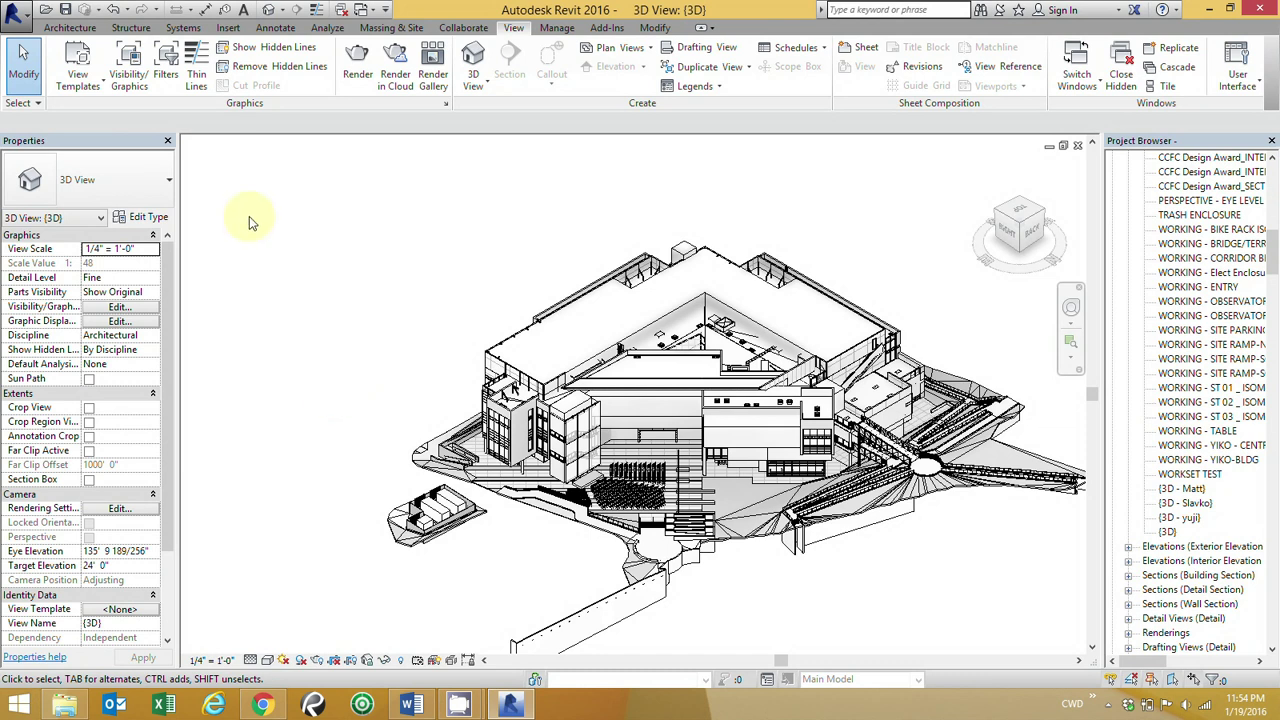
left_click(129, 72)
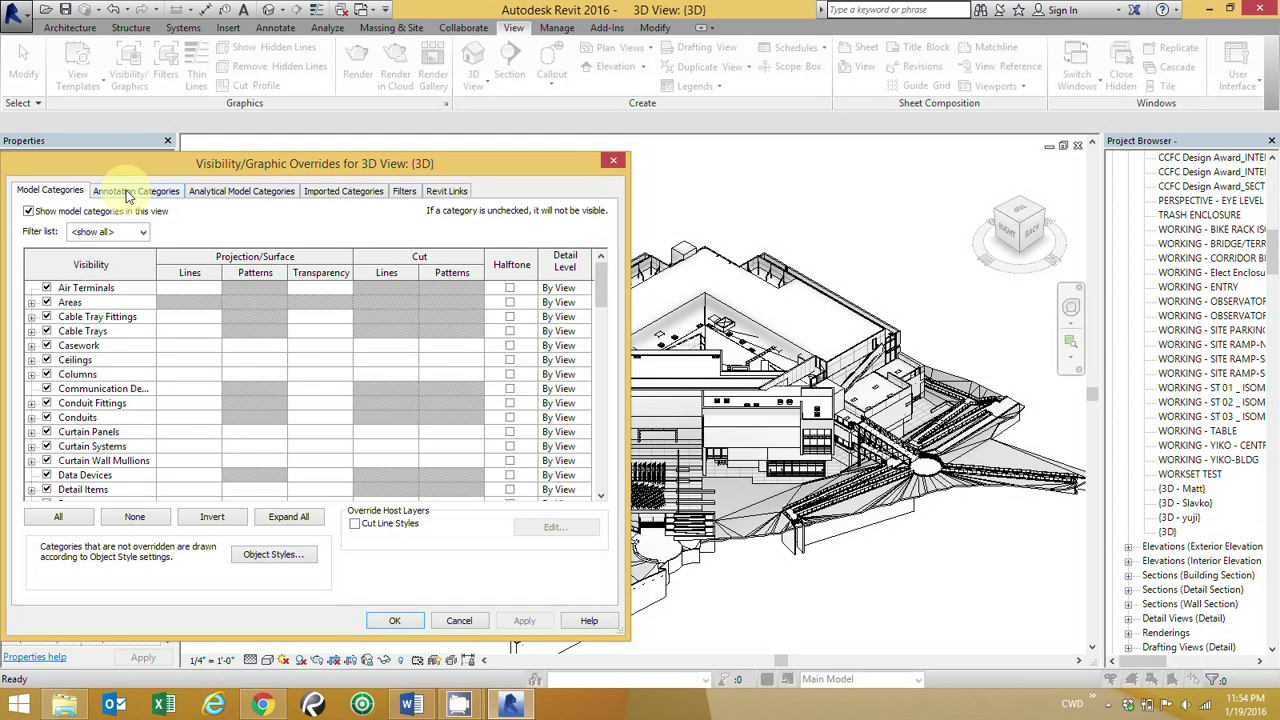
left_click(127, 192)
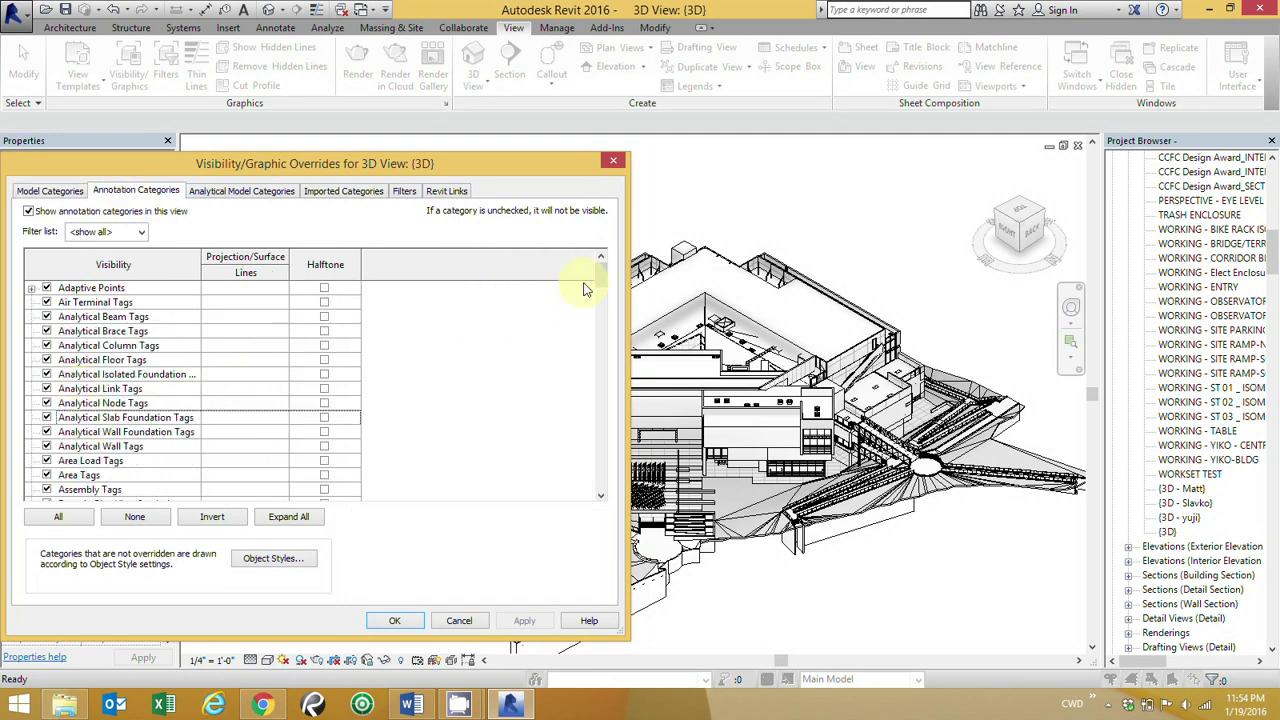
left_click_drag(600, 277, 594, 405)
left_click_drag(594, 409, 594, 422)
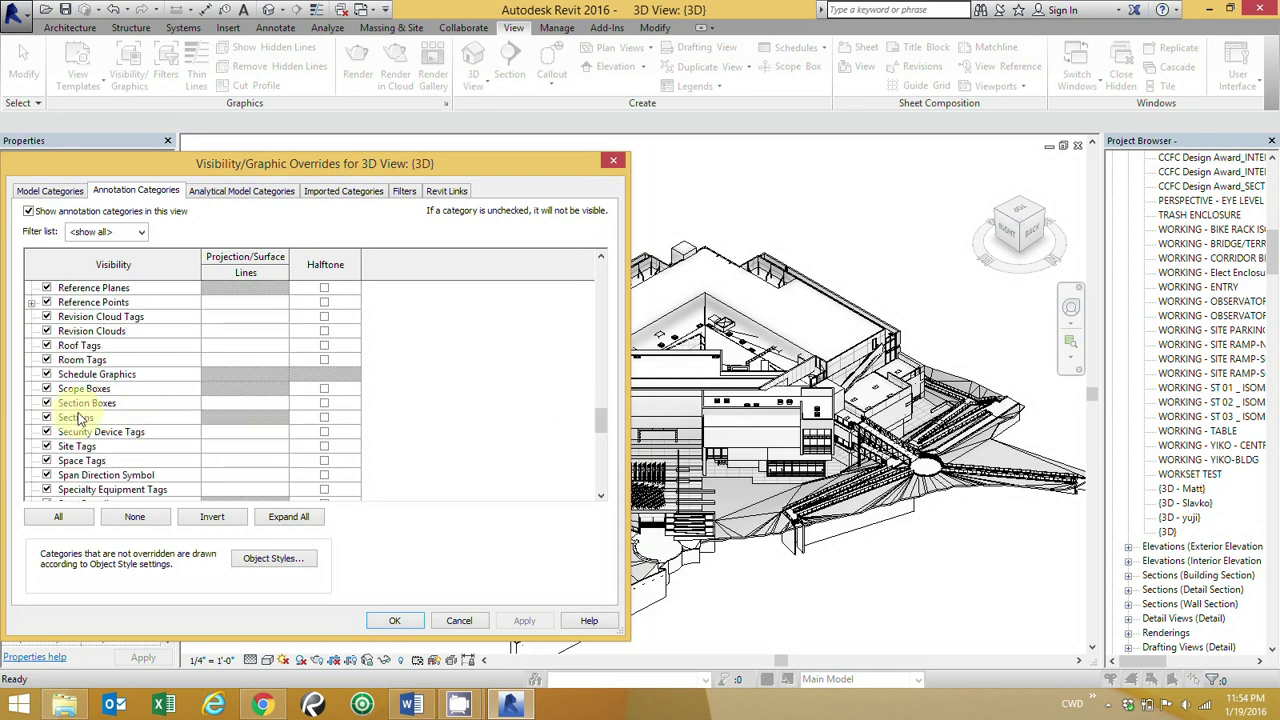
left_click(46, 388)
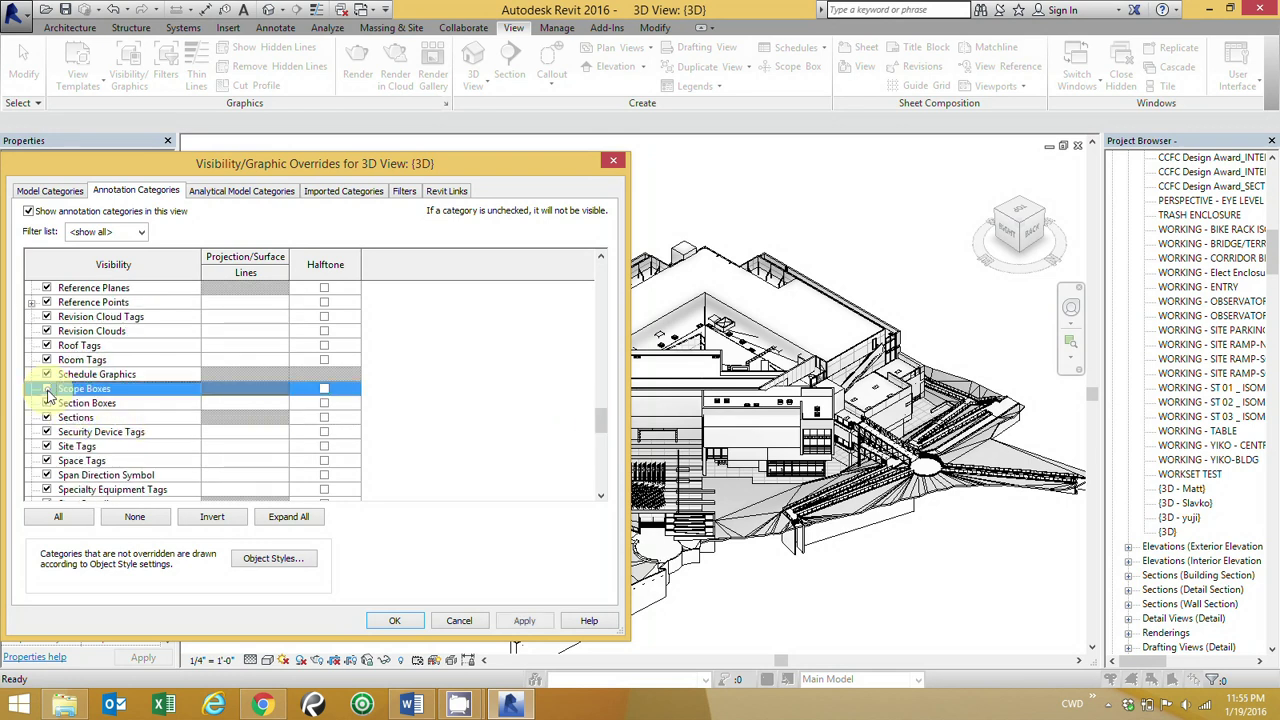
left_click(46, 403)
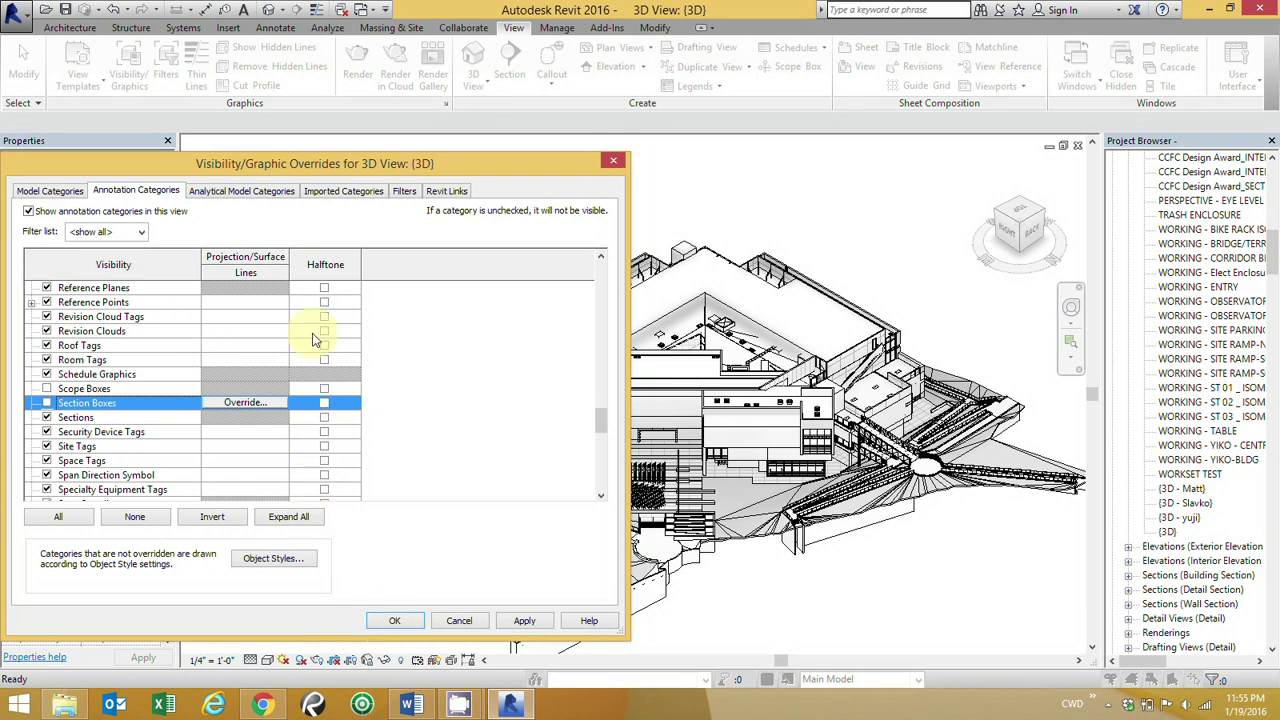
left_click(210, 192)
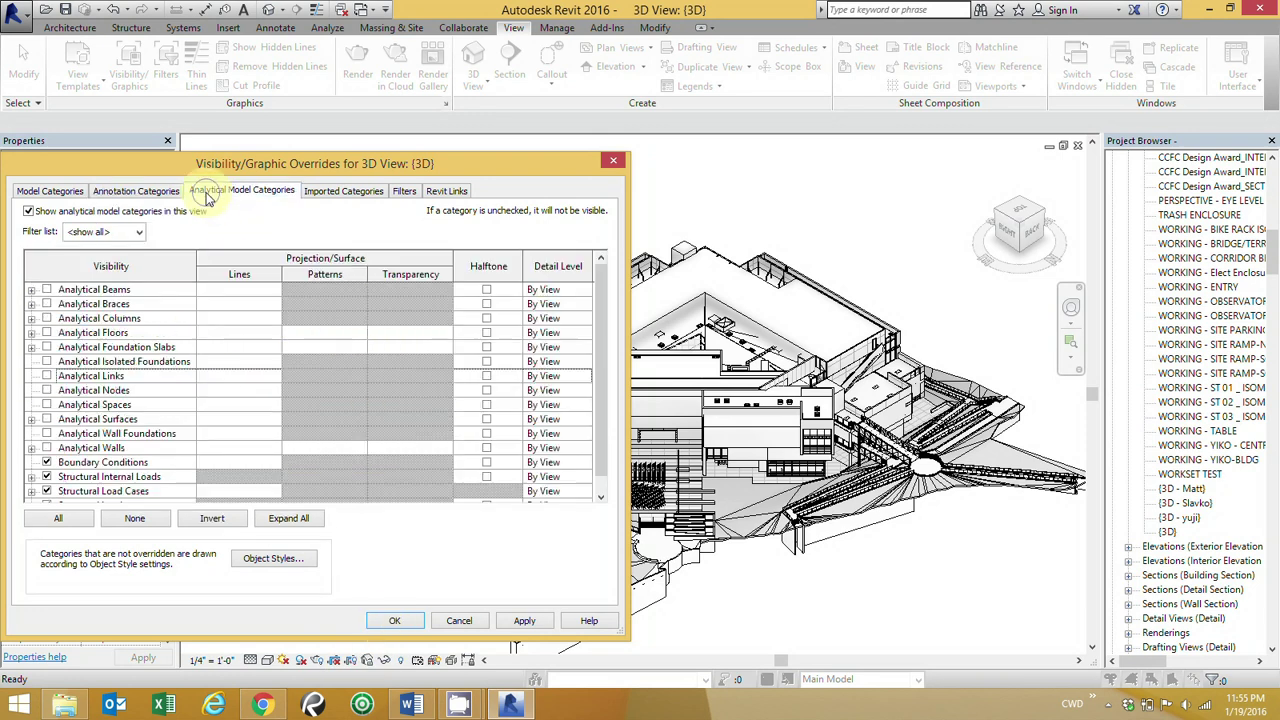
left_click(28, 212)
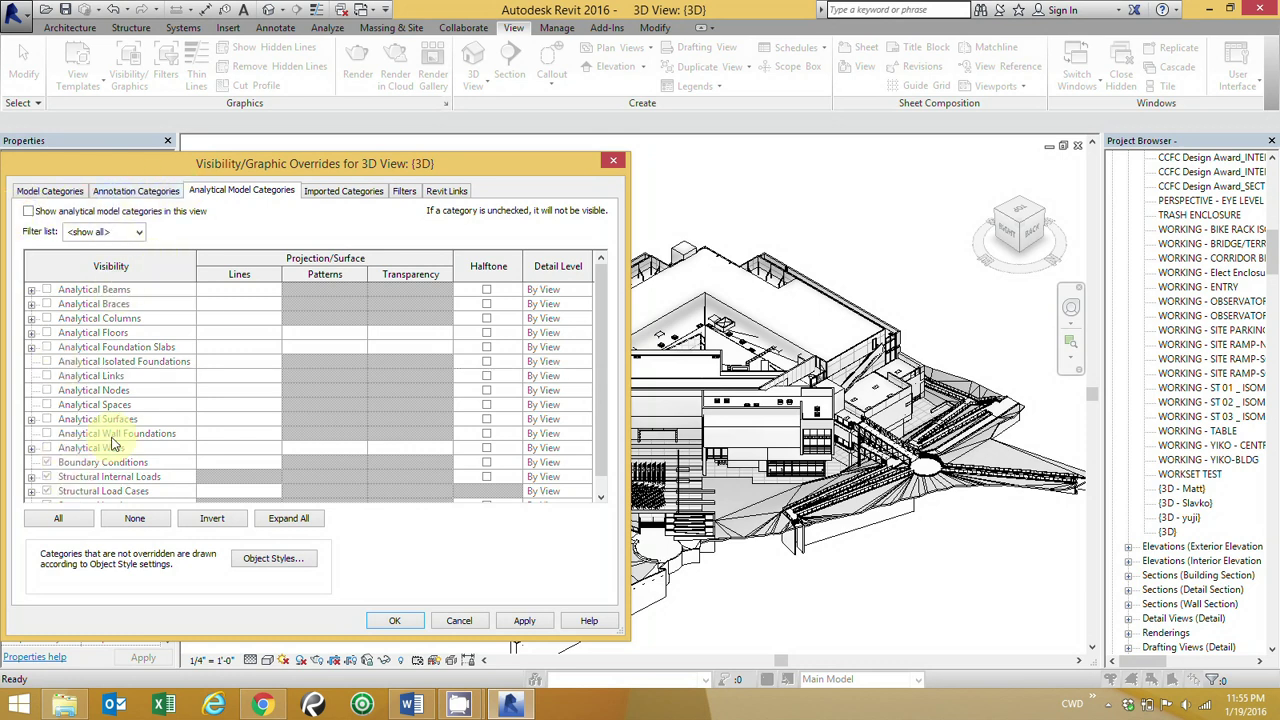
Show imported categories in the 3D view with every listed import turned on, and apply the overrides
left_click(340, 193)
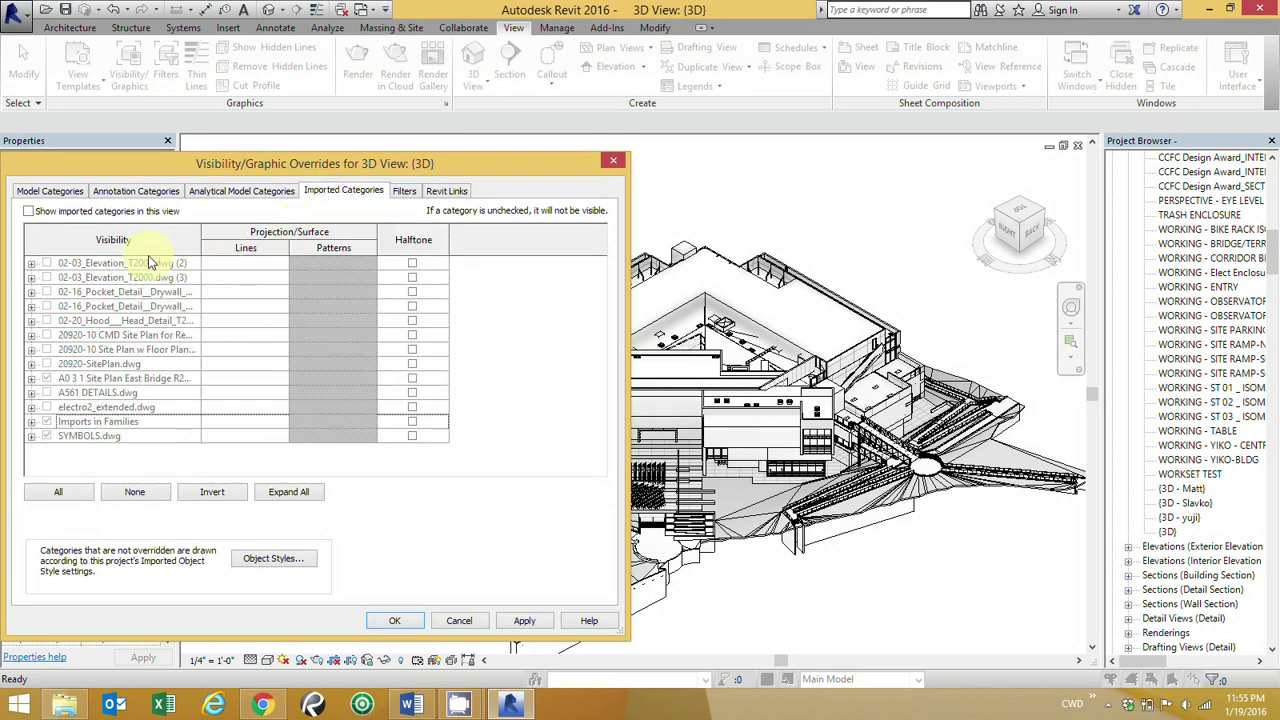
left_click(28, 212)
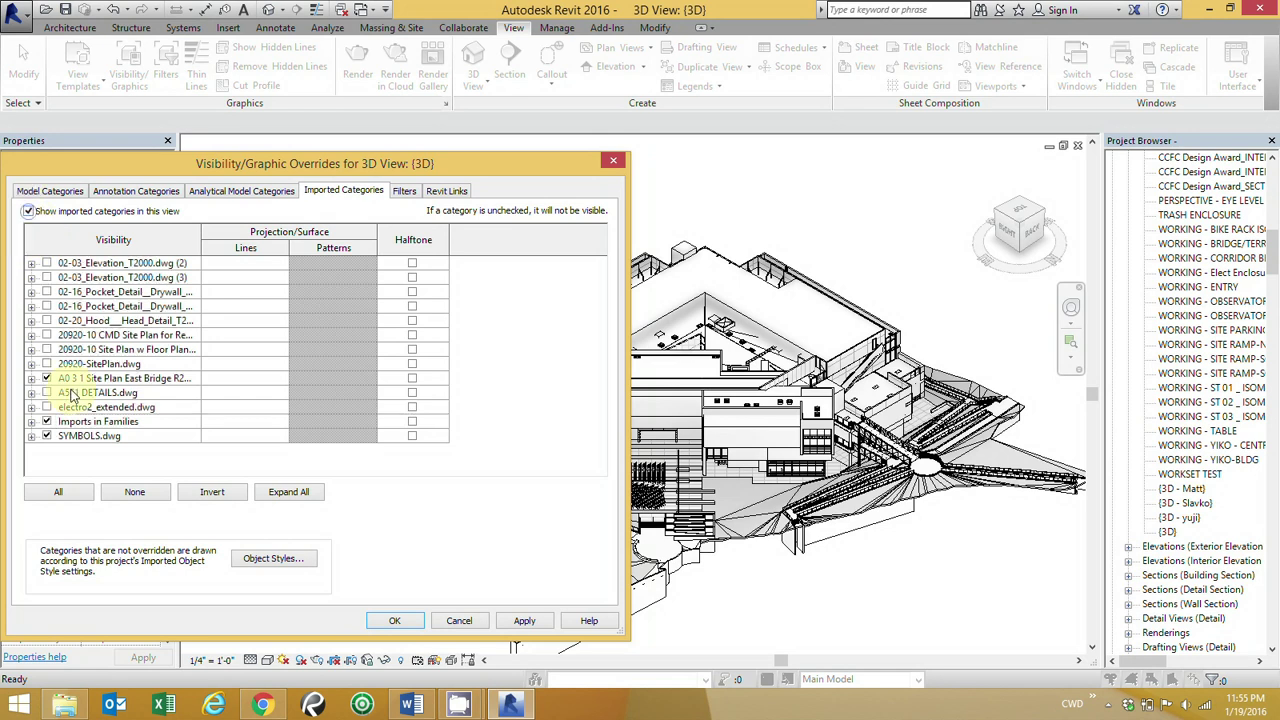
left_click(58, 492)
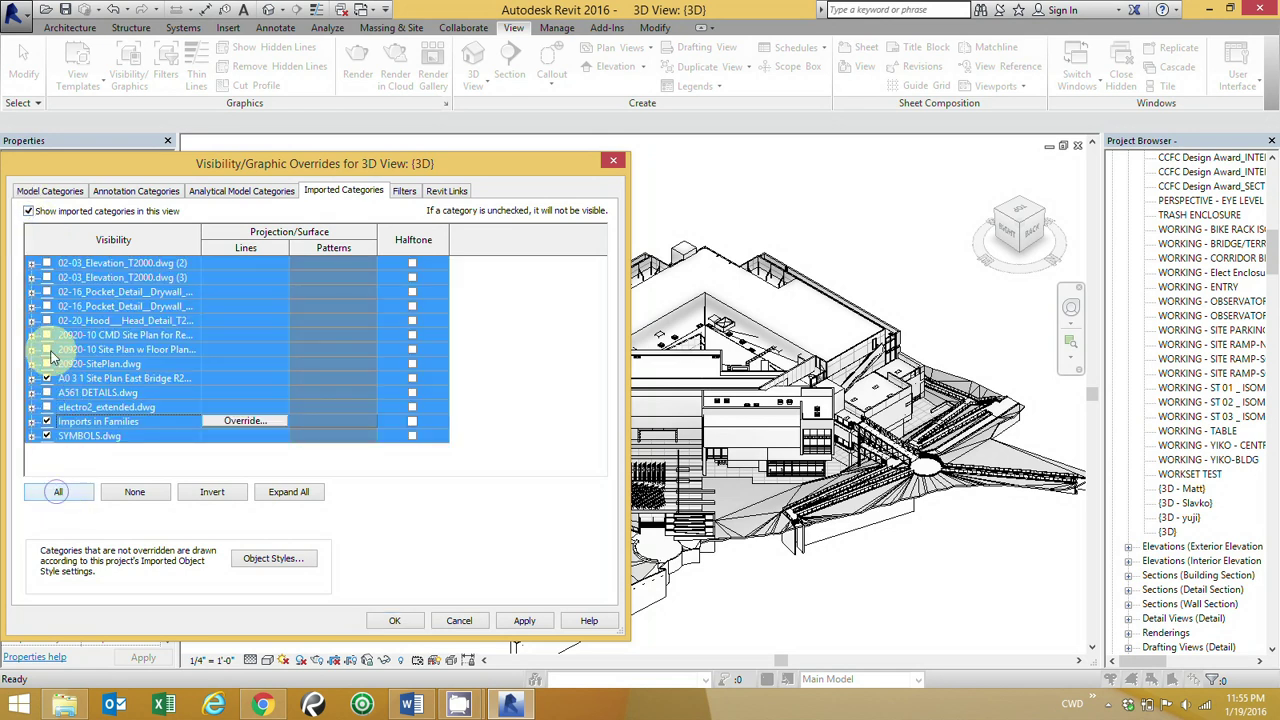
left_click(400, 622)
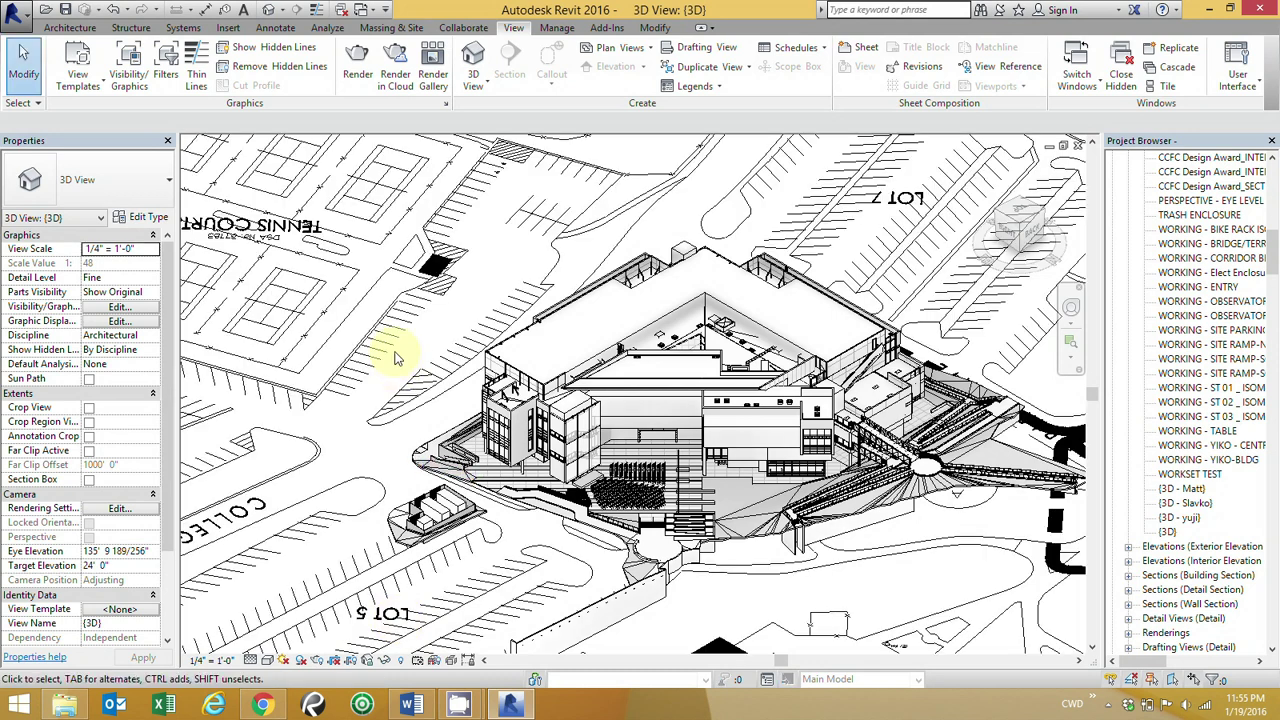
scroll(395, 358, "down", 3)
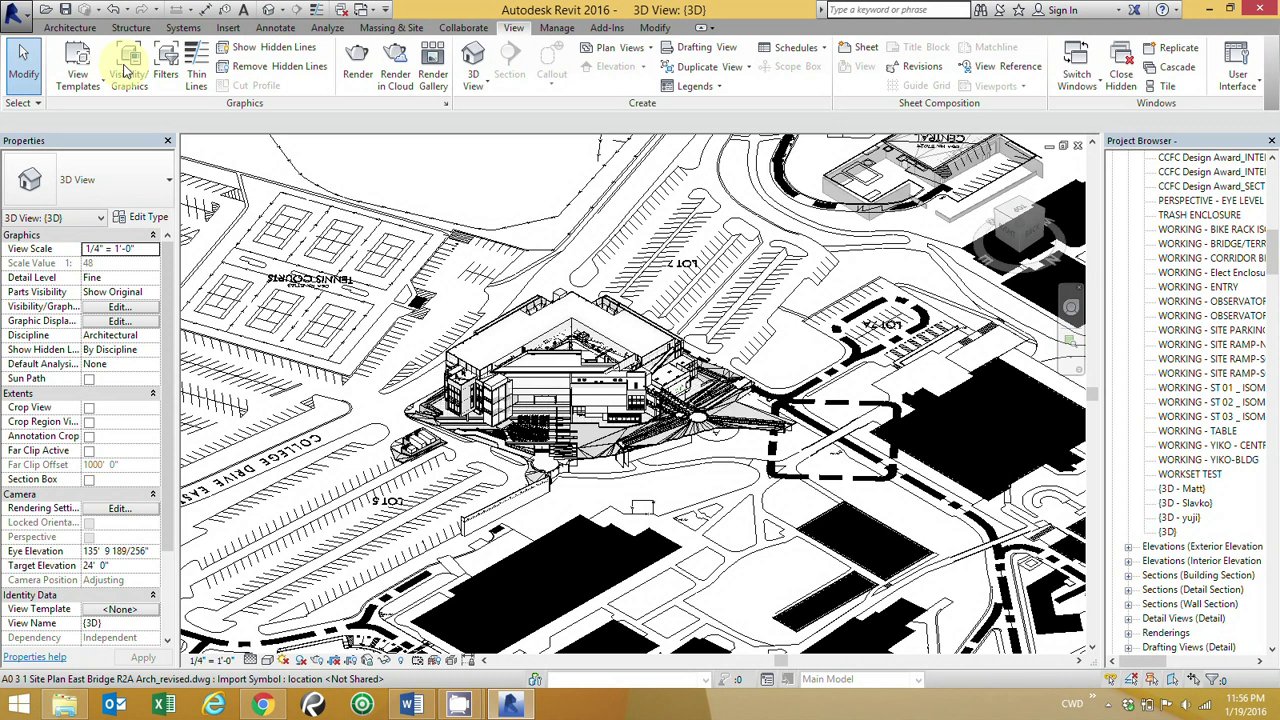
Identify the imported site plan drawing around the building and turn off its A0 3 1 Site Plan East Bridge category in the visibility overrides
left_click(360, 215)
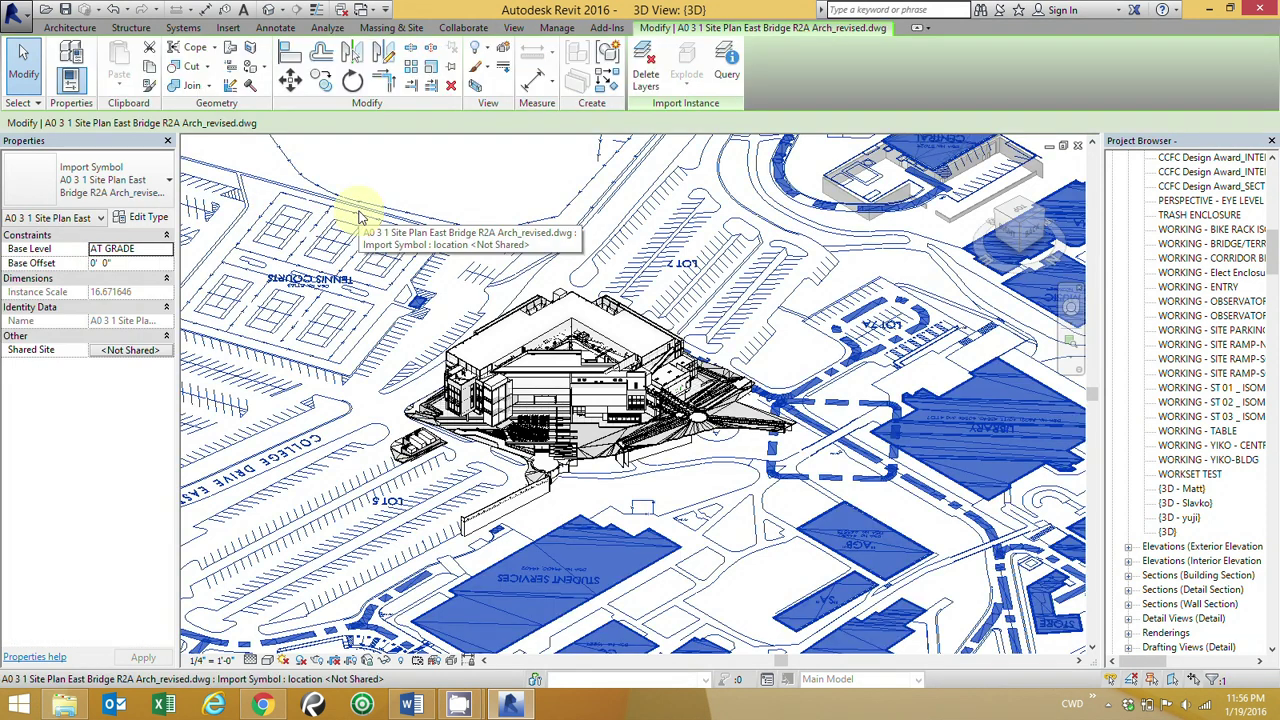
left_click(520, 29)
left_click(128, 72)
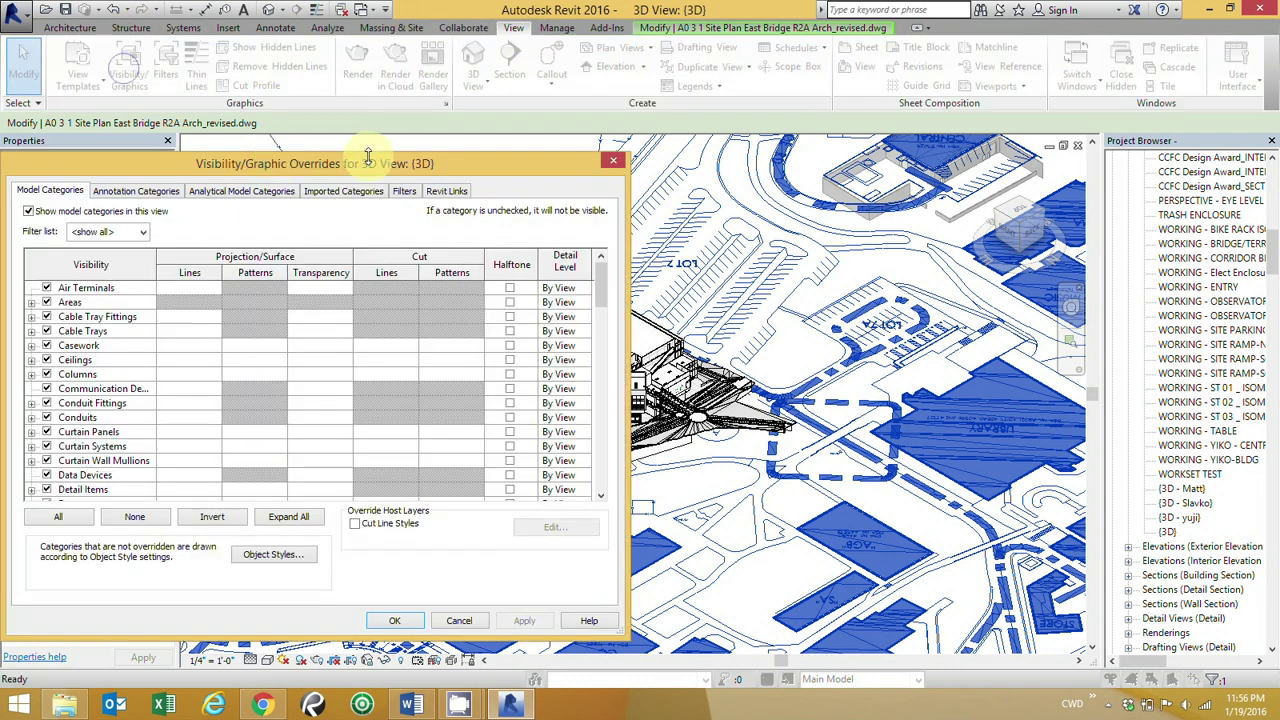
left_click(340, 191)
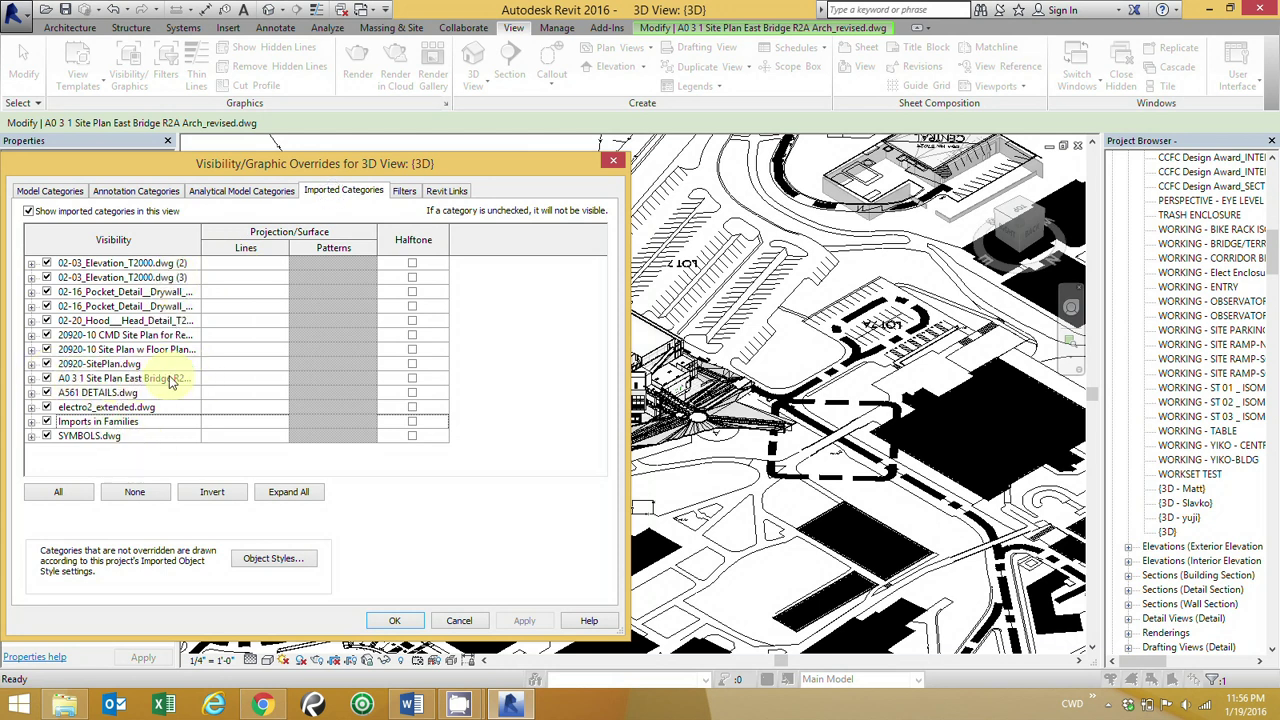
left_click(45, 384)
left_click(46, 378)
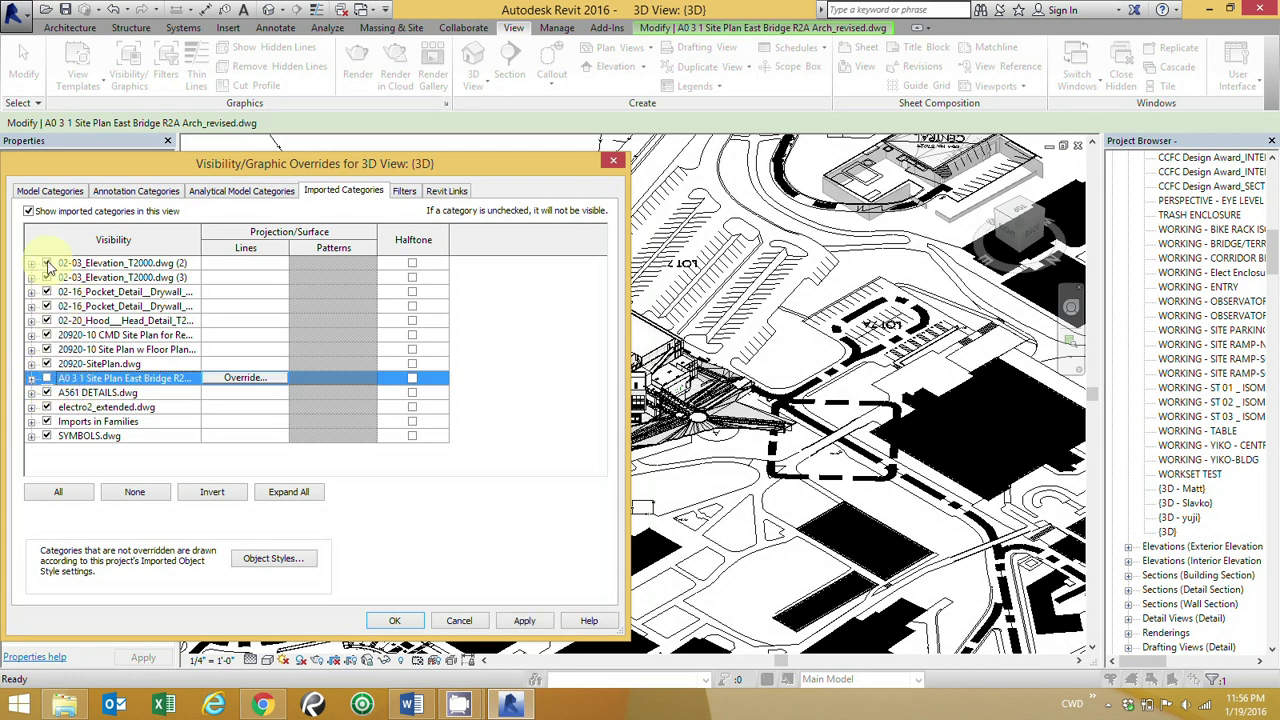
Turn off all the remaining imported DWG categories, from 02-03_Elevation_T2000.dwg to SYMBOLS.dwg, leaving only Imports in Families on
left_click(46, 263)
left_click(46, 277)
left_click(46, 292)
left_click(46, 306)
left_click(46, 320)
left_click(46, 335)
left_click(46, 349)
left_click(46, 363)
left_click(46, 378)
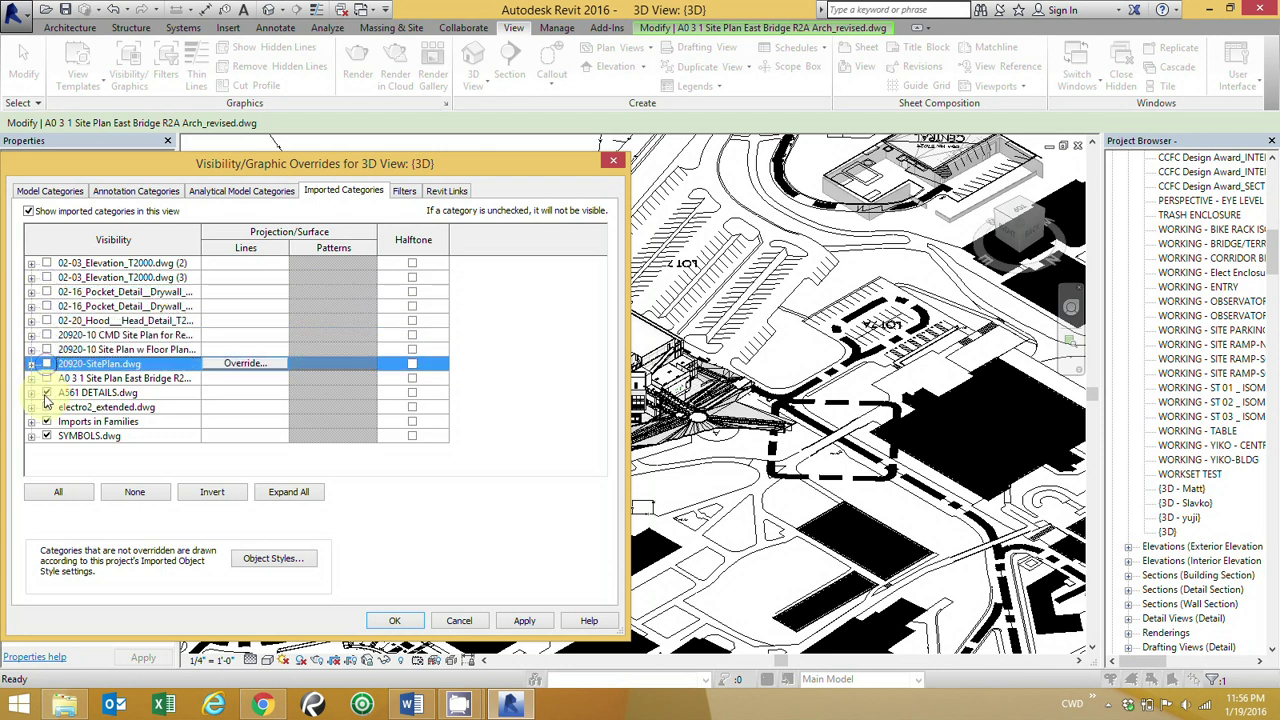
left_click(46, 392)
left_click(46, 407)
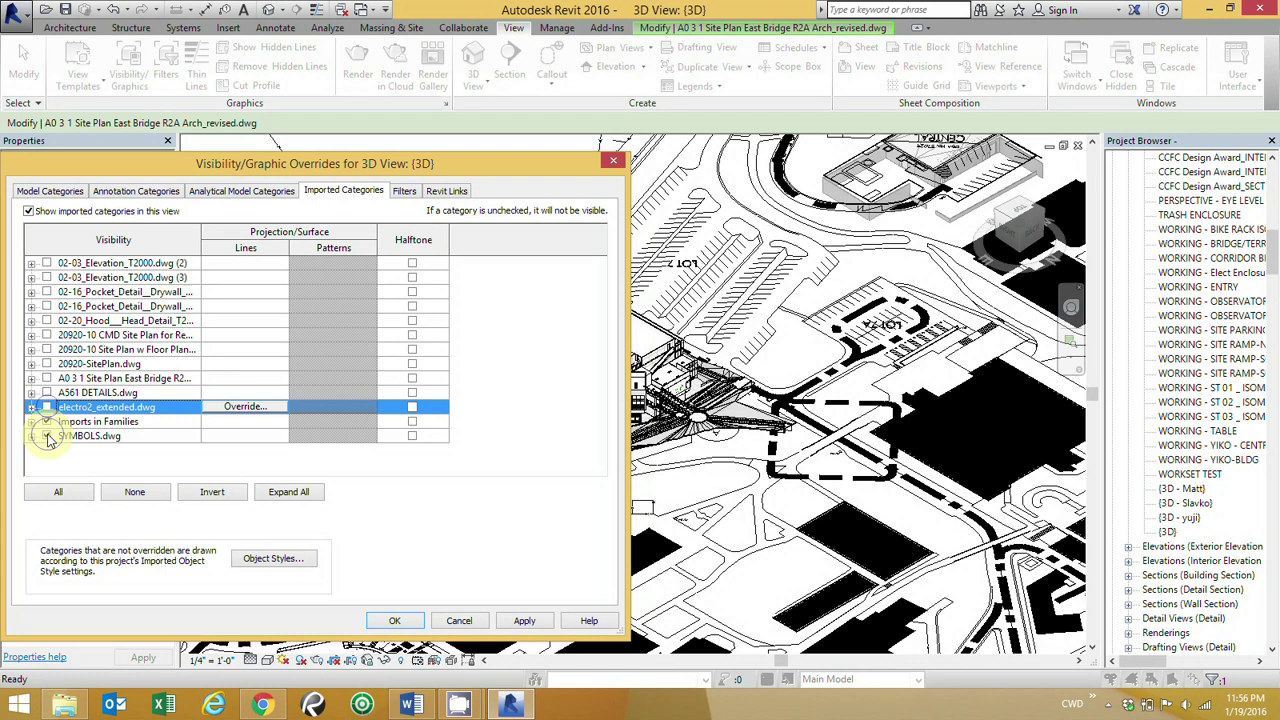
left_click(46, 436)
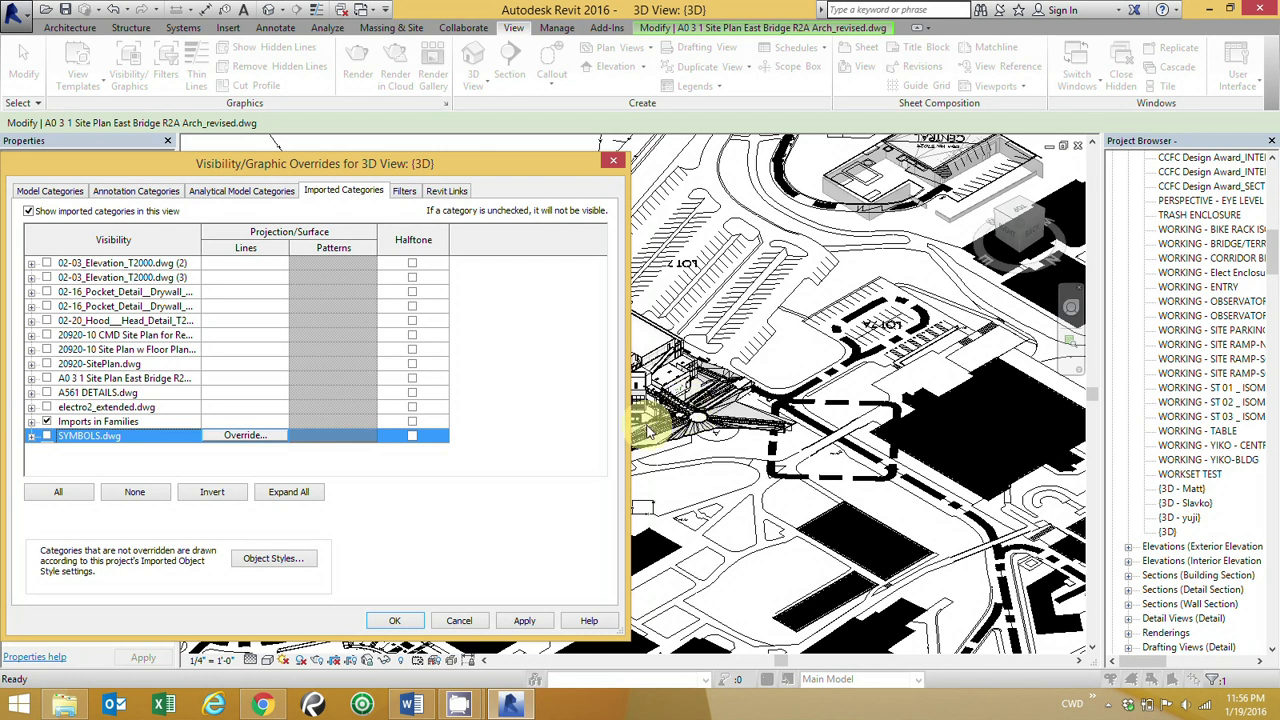
Turn off the MP_Saddleback Central, Fire Sprinkler System, Electrical_Saddleback Central and 21101-00 Site Revit links and apply the overrides
left_click(404, 192)
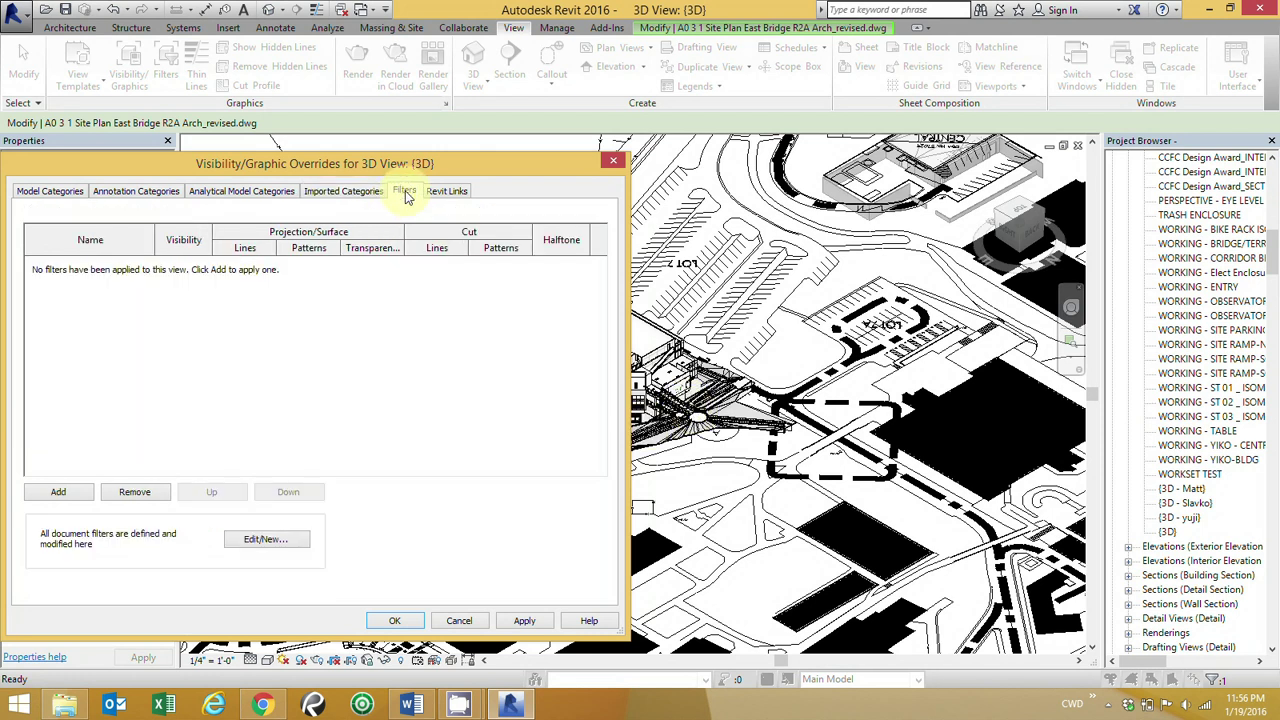
left_click(446, 191)
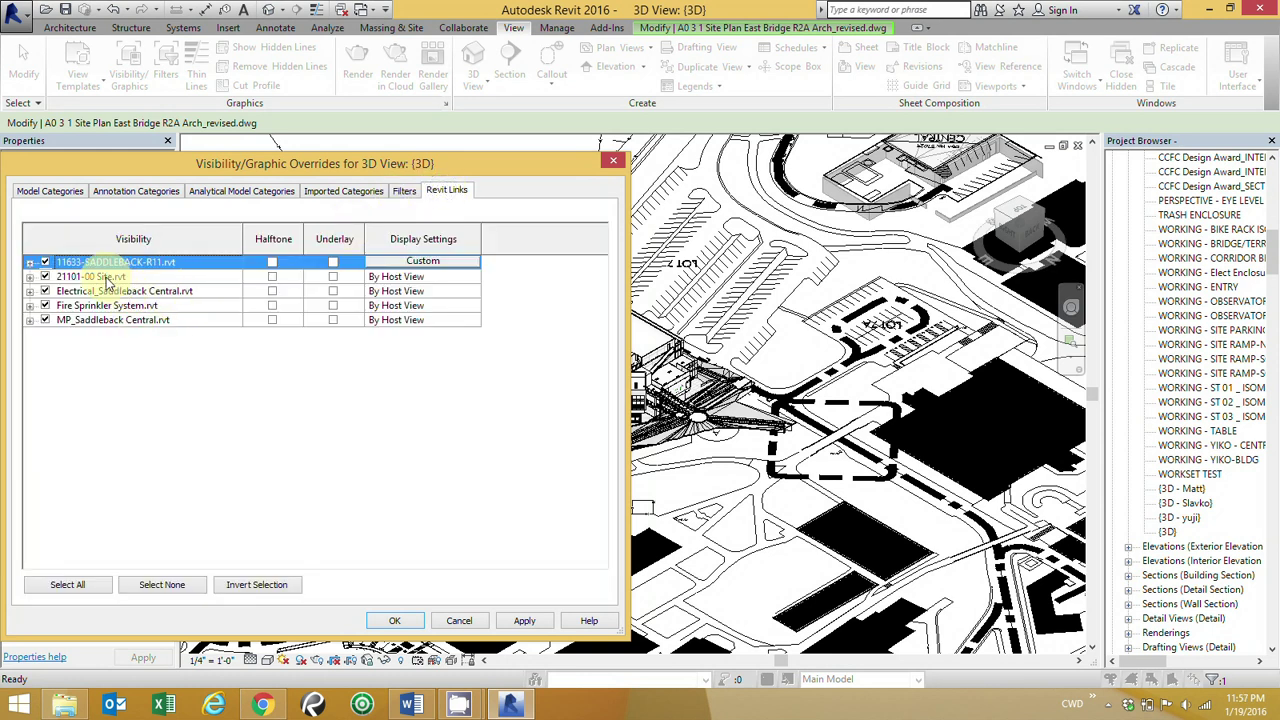
left_click(45, 320)
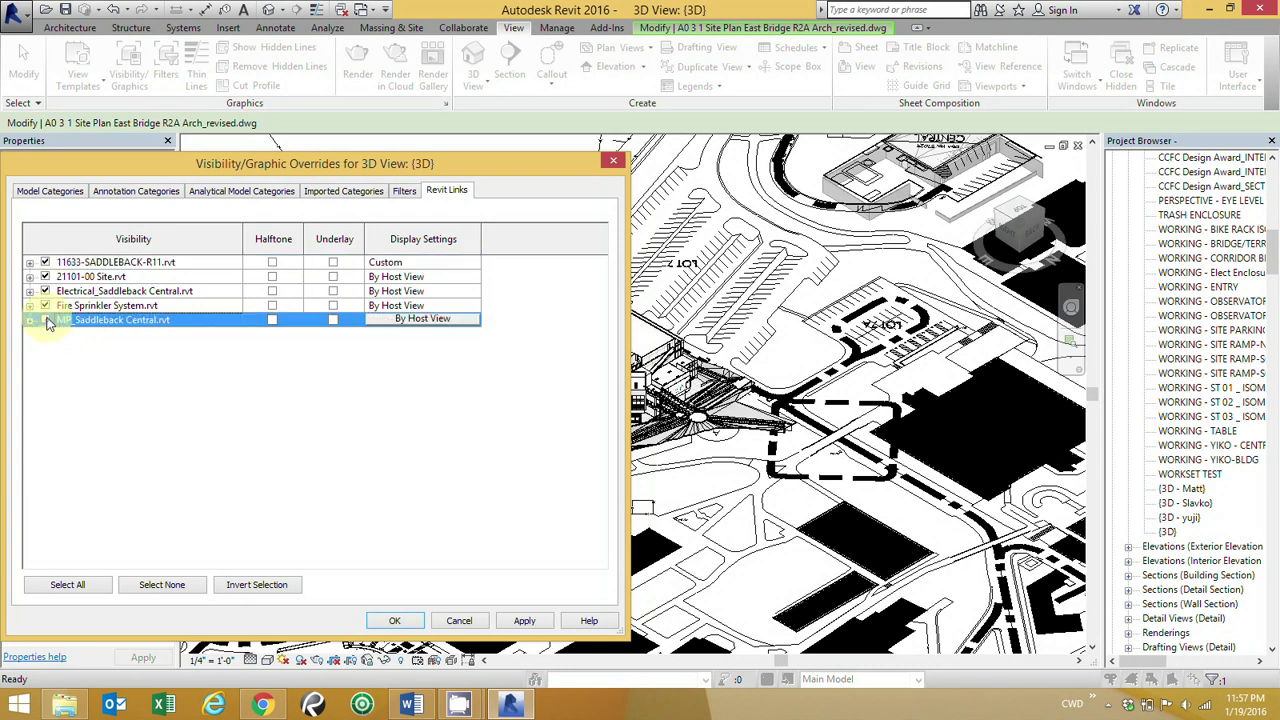
left_click(45, 305)
left_click(45, 291)
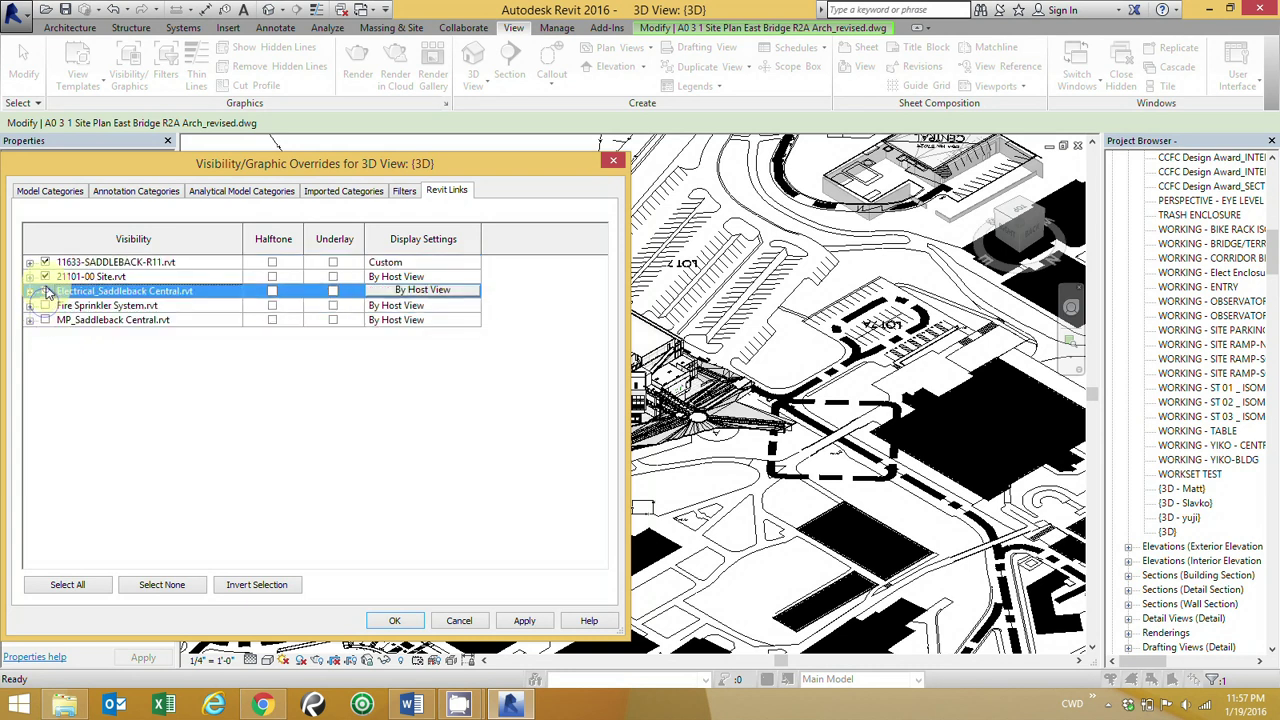
left_click(45, 276)
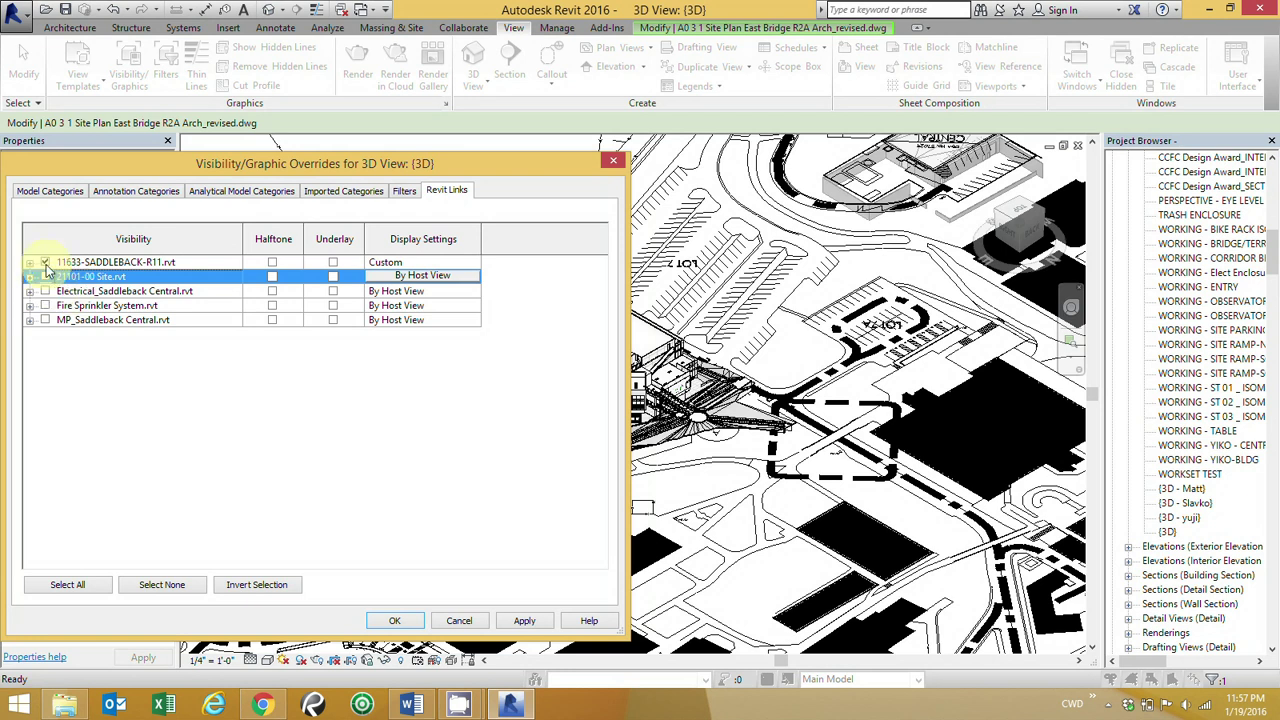
left_click(405, 621)
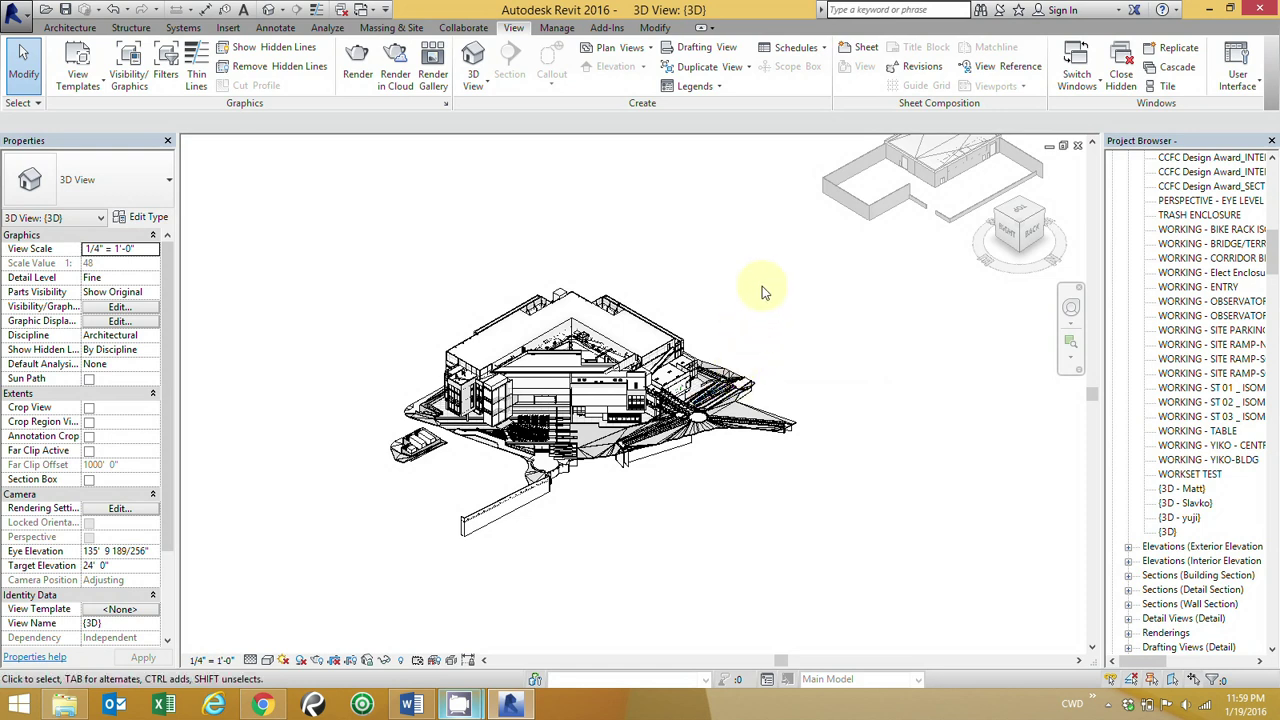
Temporarily hide the small detached building with its enclosure walls behind the main building, and reset the temporary hide
middle_click_drag(762, 286, 743, 346)
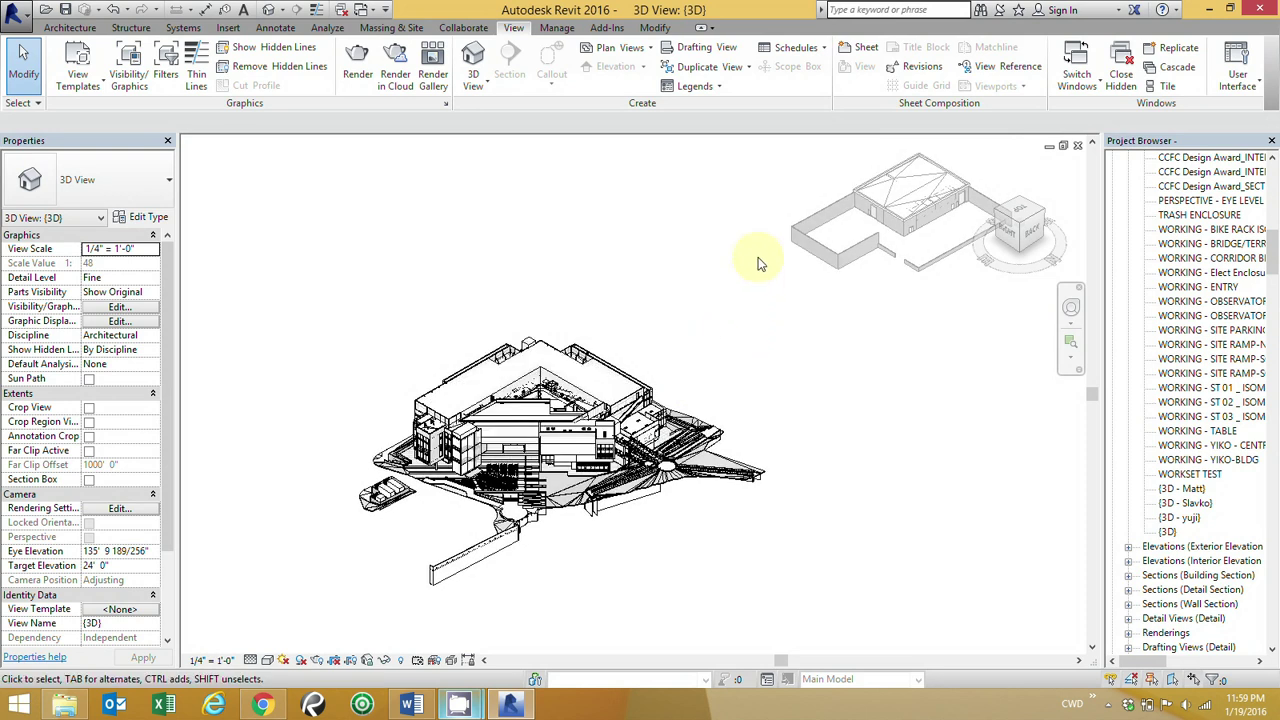
middle_click_drag(745, 250, 726, 282)
left_click_drag(706, 155, 1008, 352)
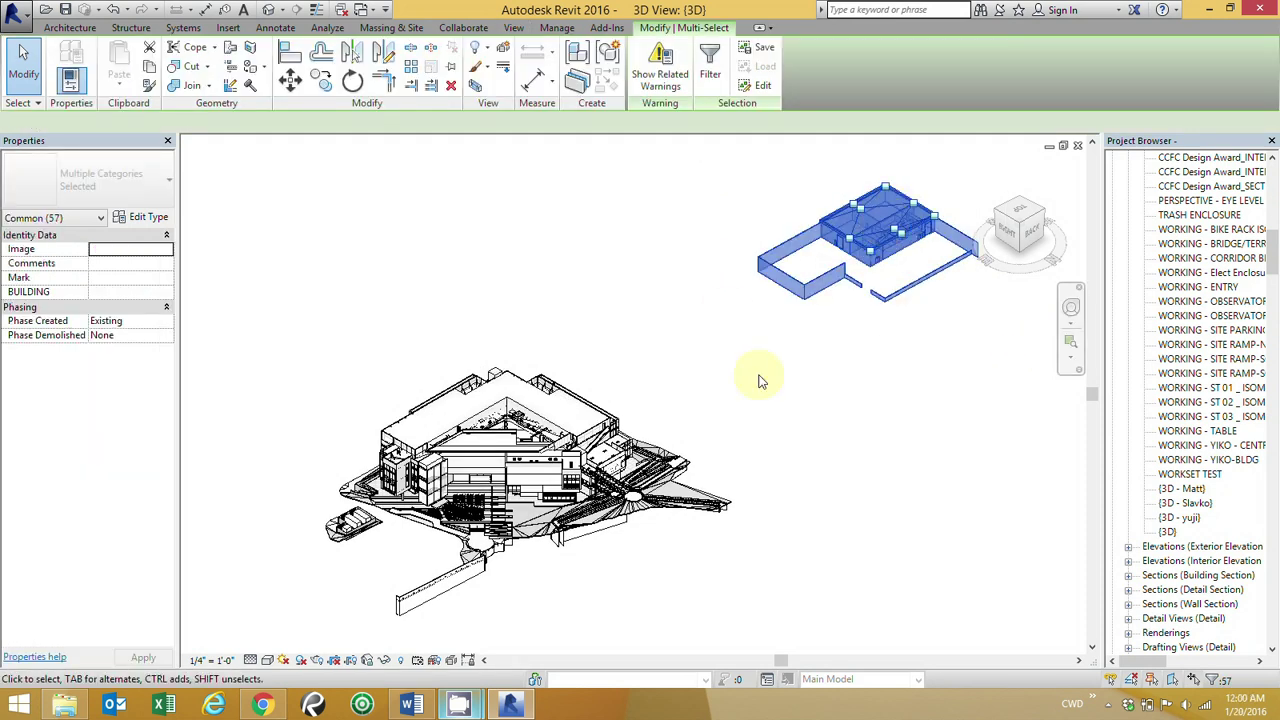
left_click(385, 661)
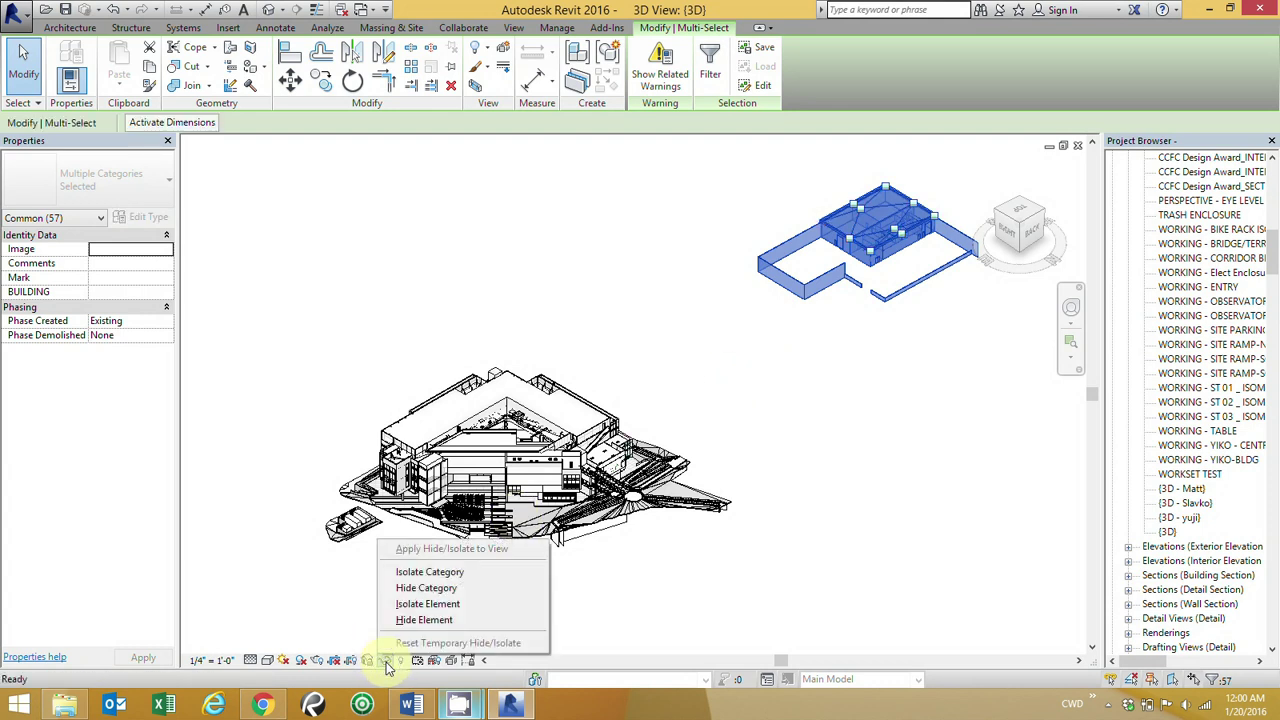
left_click(446, 622)
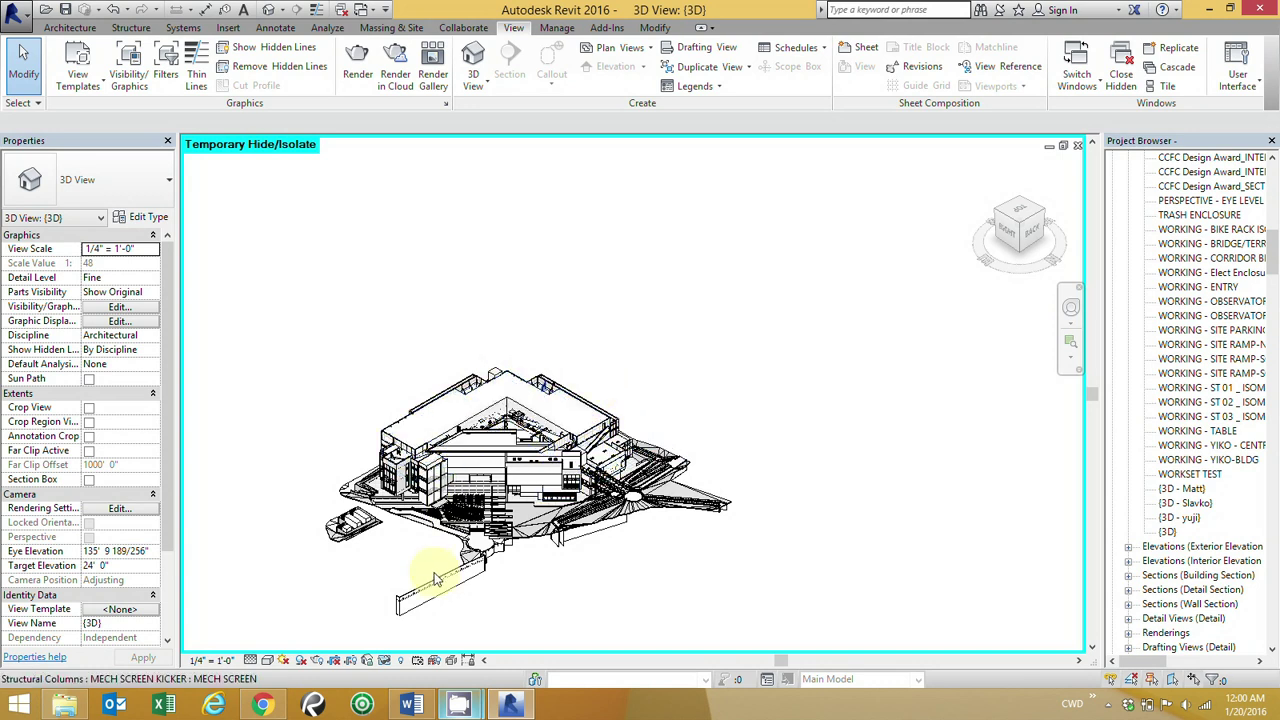
left_click(388, 664)
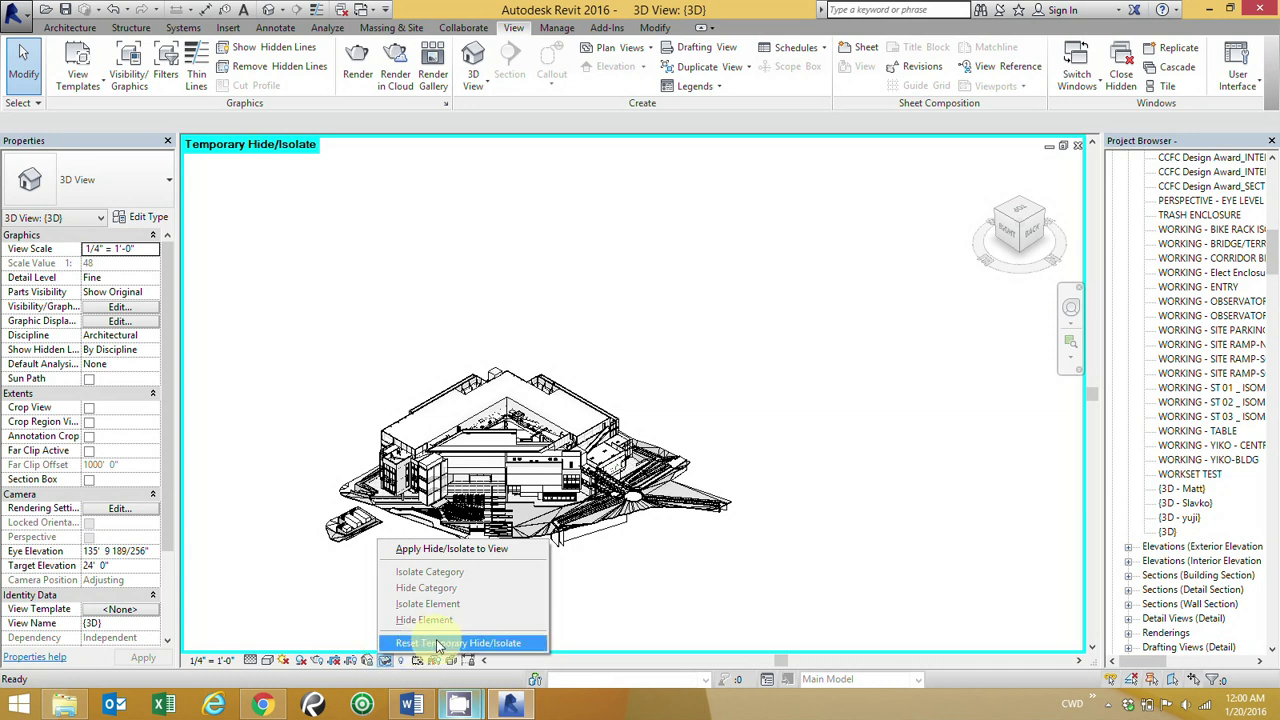
left_click(504, 641)
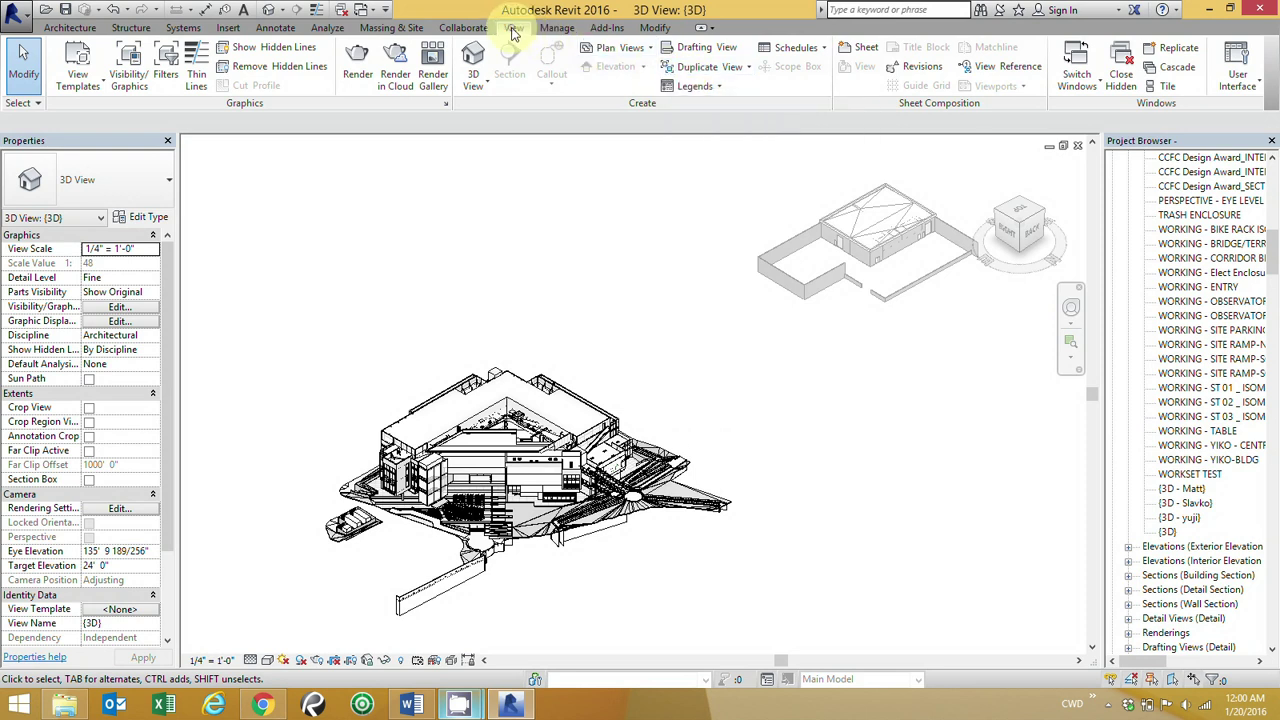
Examine the User Interface visibility options and look through the floor plans, ceiling plans, 3D views and other views listed in the Project Browser
left_click(1249, 86)
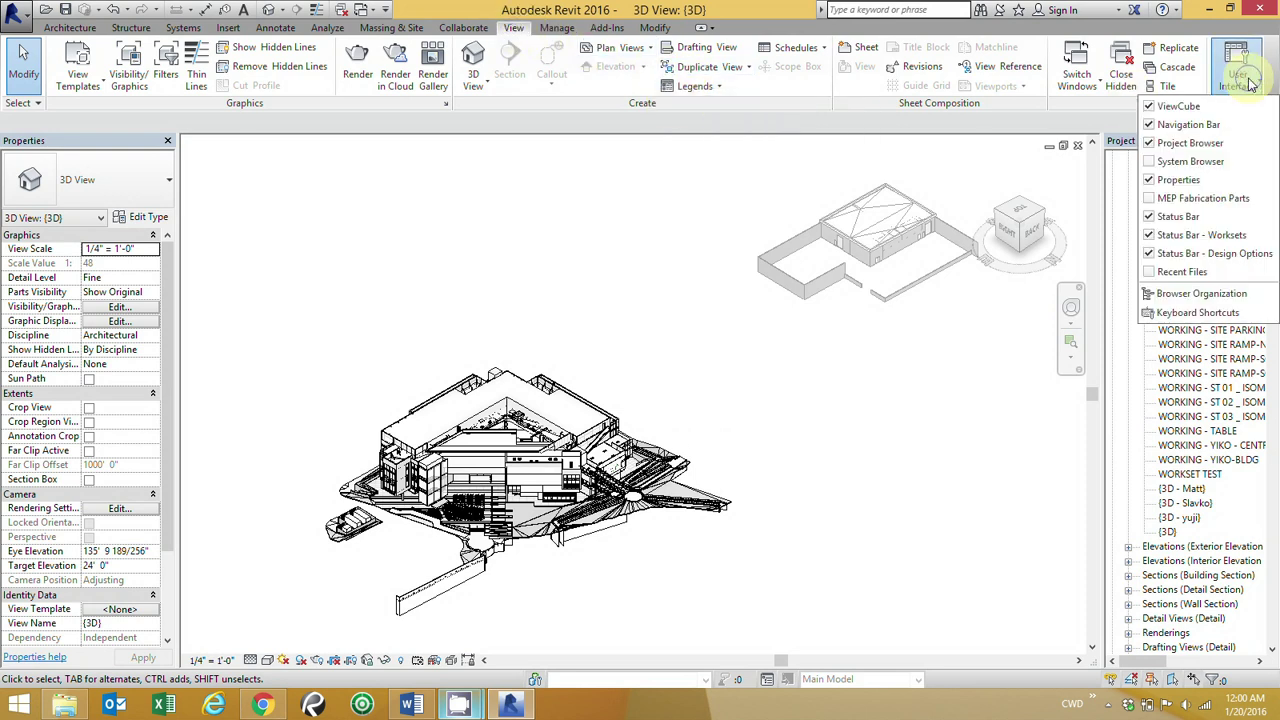
left_click(985, 373)
left_click_drag(1274, 245, 1273, 160)
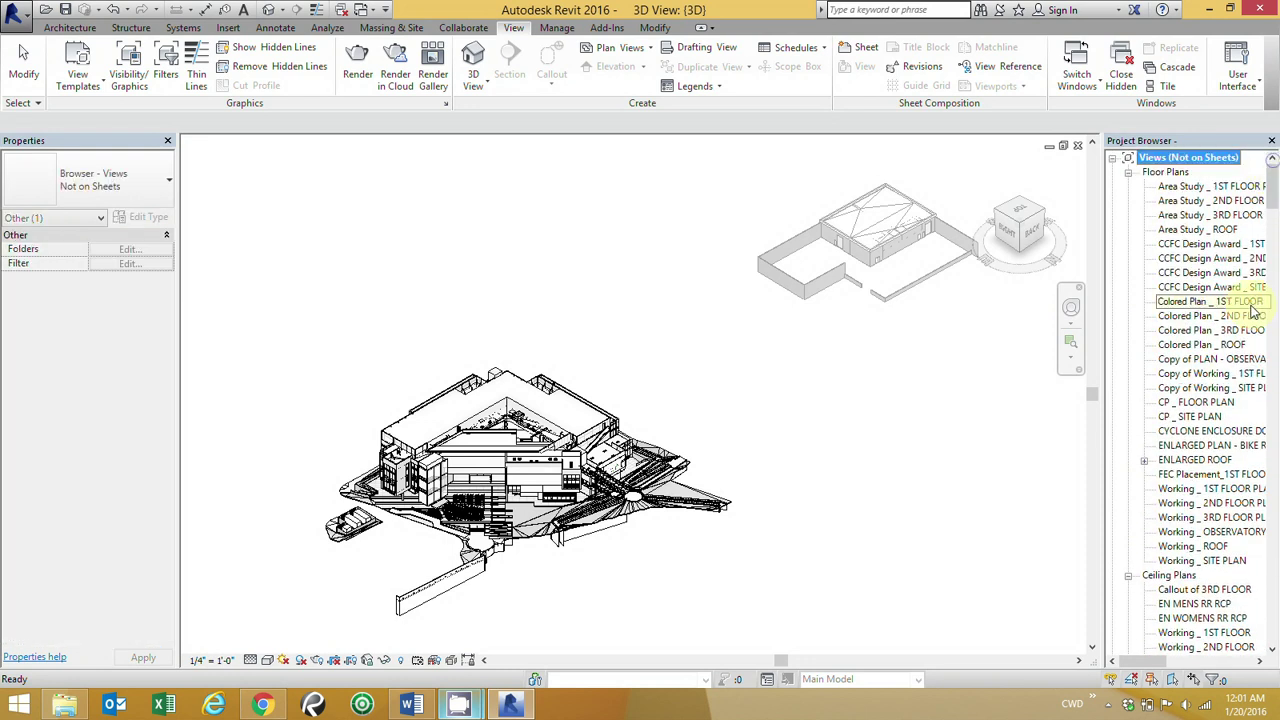
scroll(1232, 377, "down", 6)
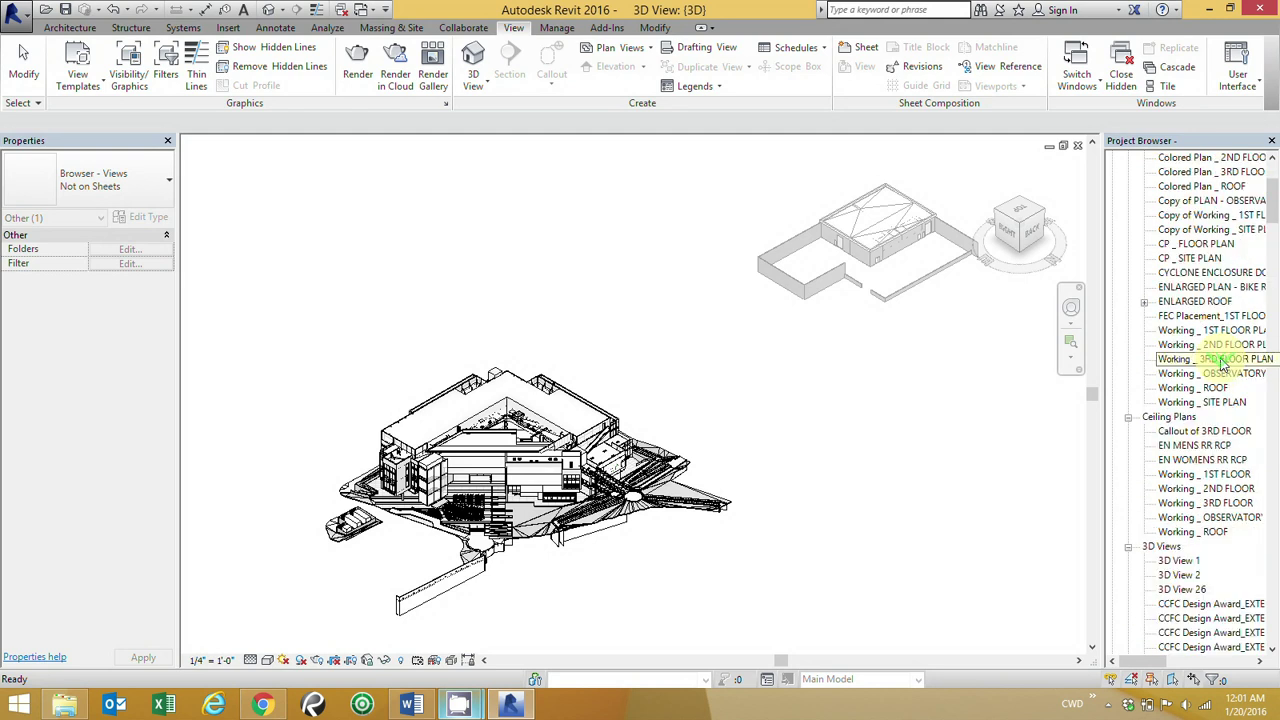
scroll(1226, 380, "down", 12)
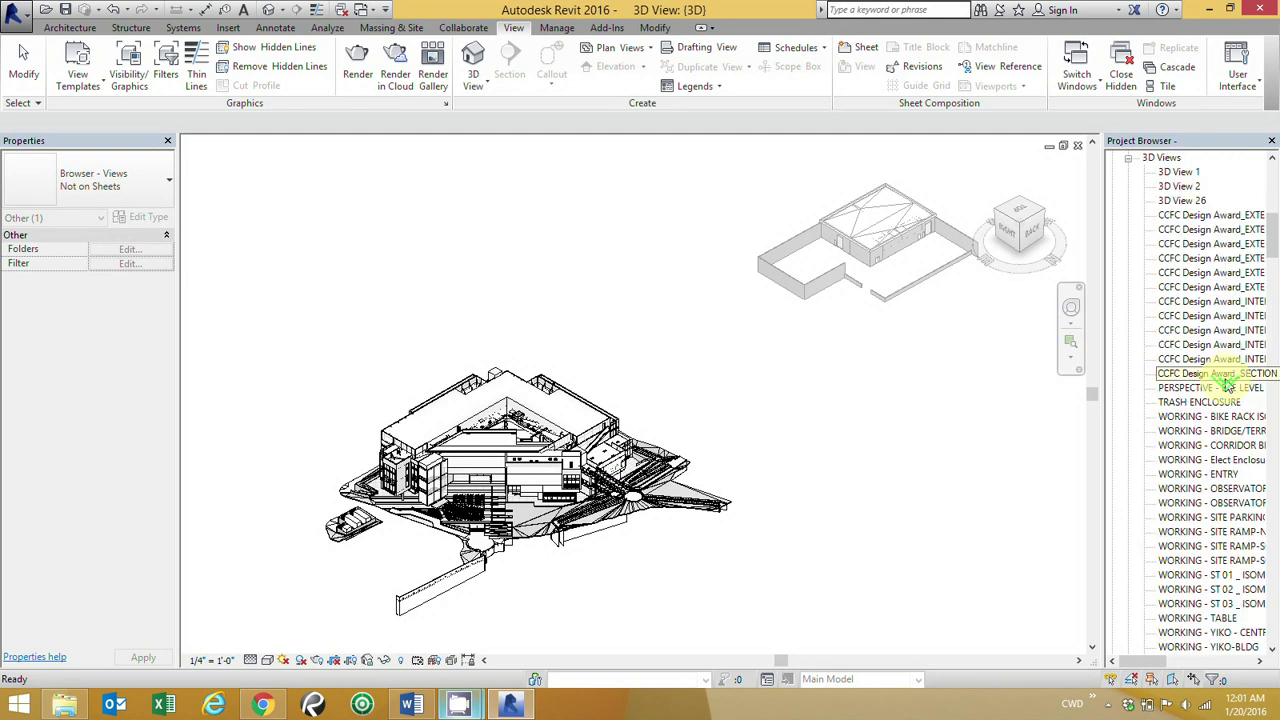
scroll(1226, 387, "down", 5)
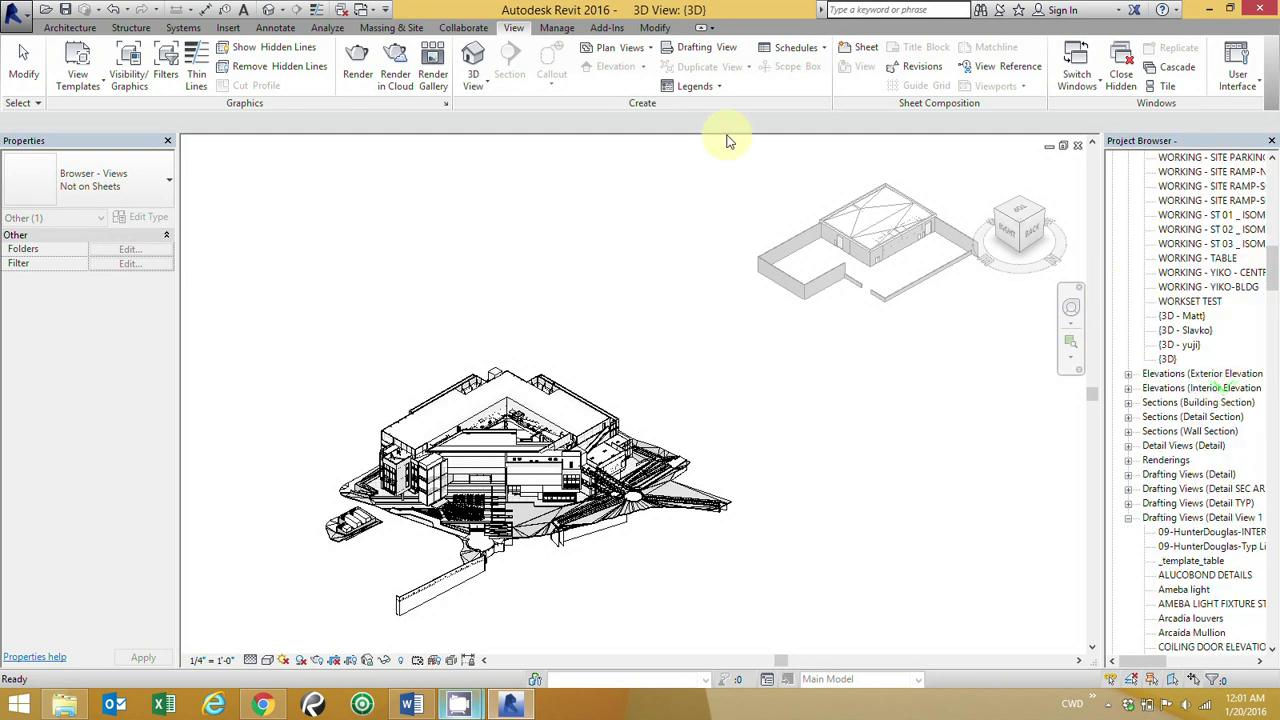
left_click(677, 304)
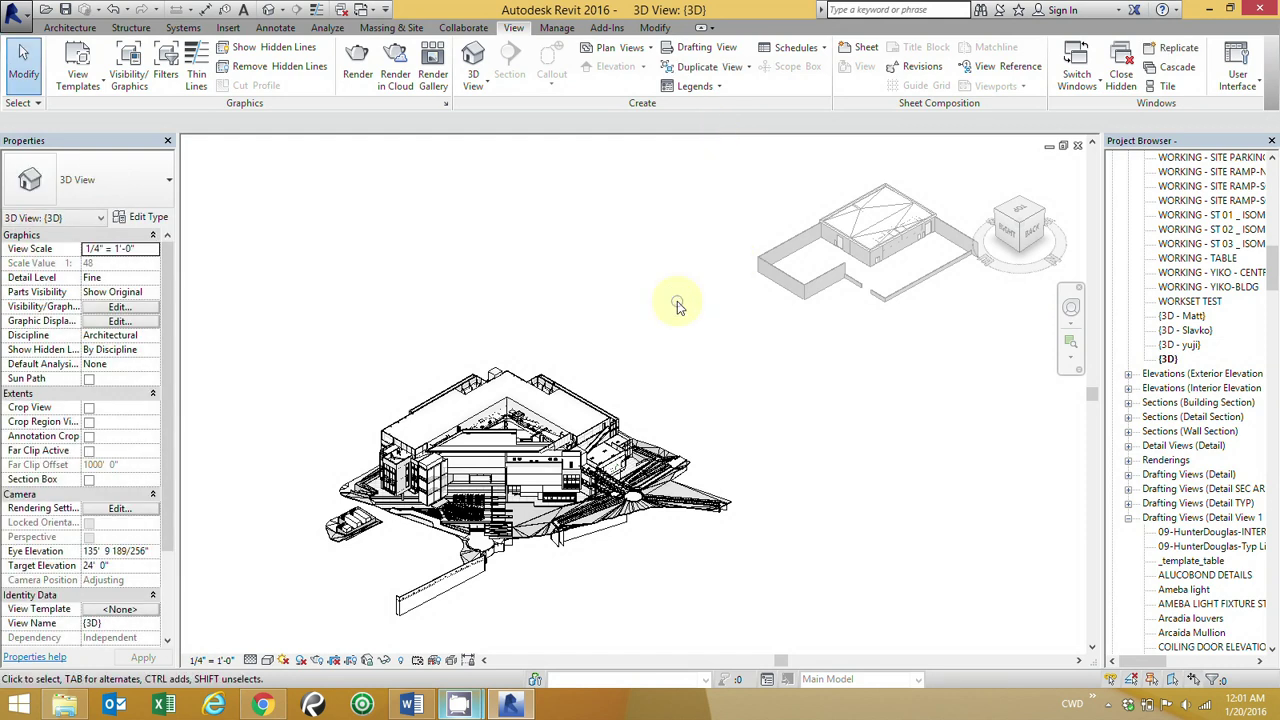
left_click(659, 292)
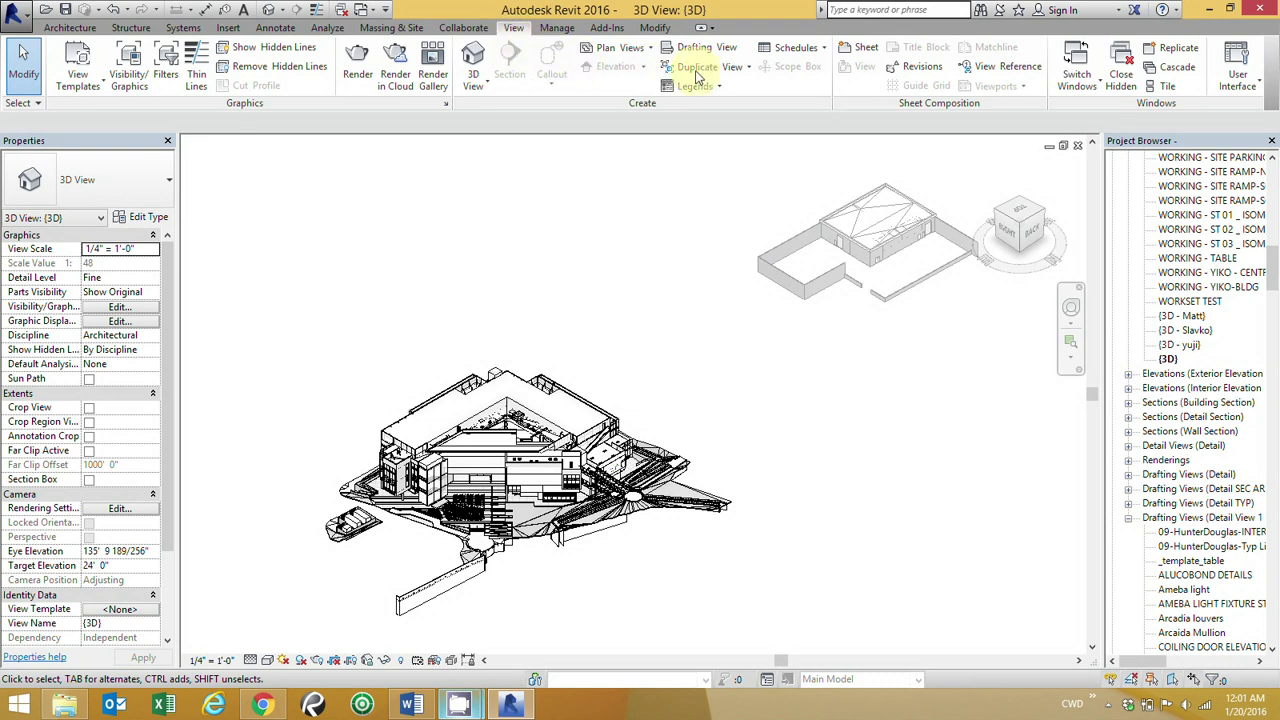
Duplicate the {3D} view from its entry in the Project Browser
left_click(735, 70)
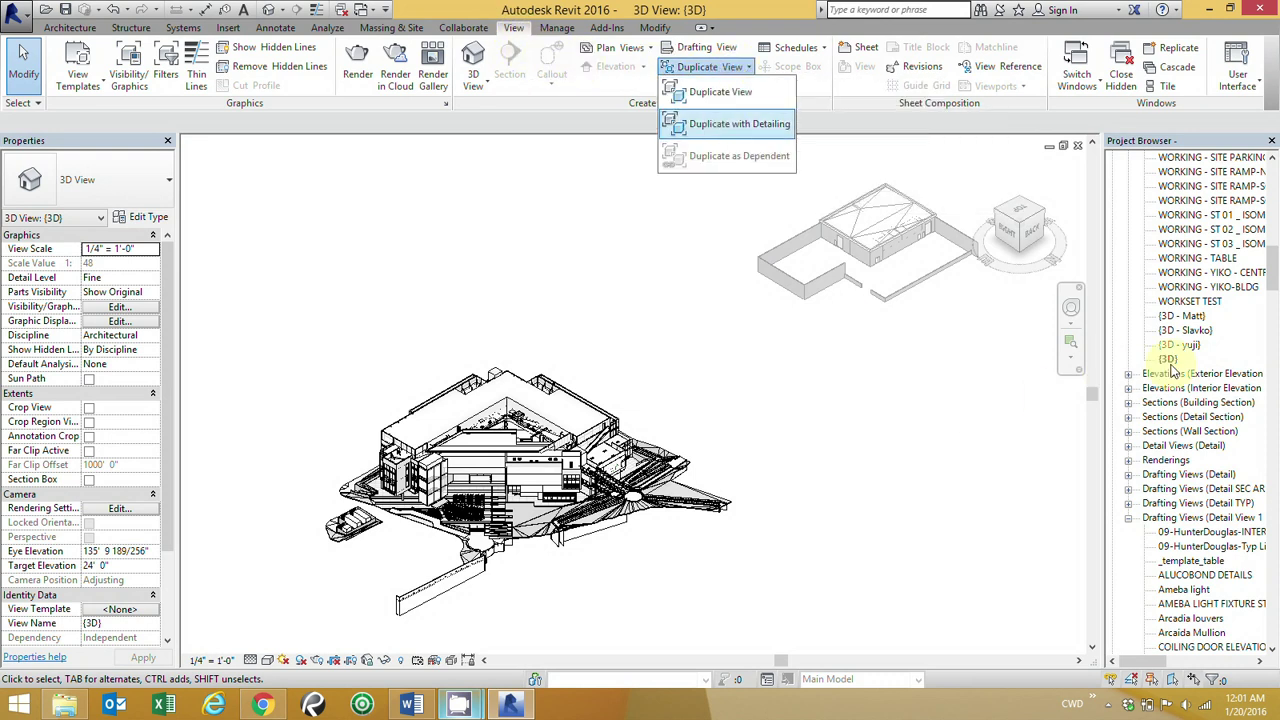
left_click(1170, 361)
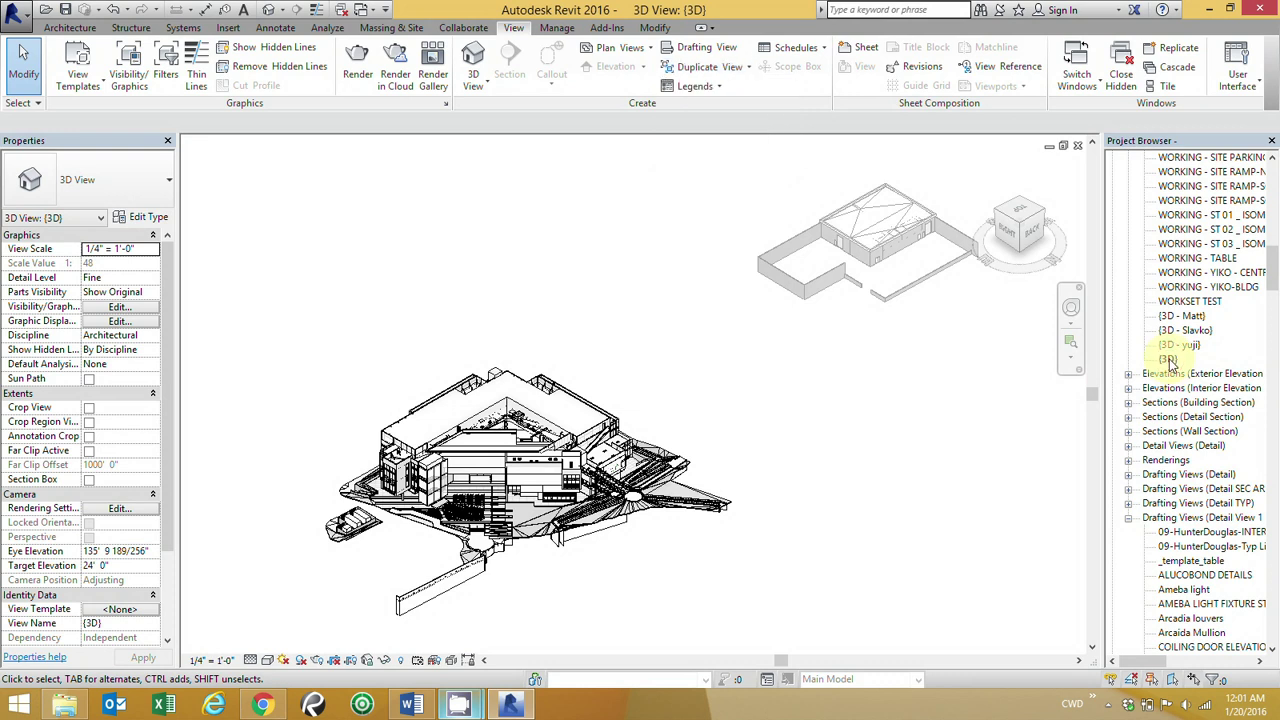
right_click(1168, 360)
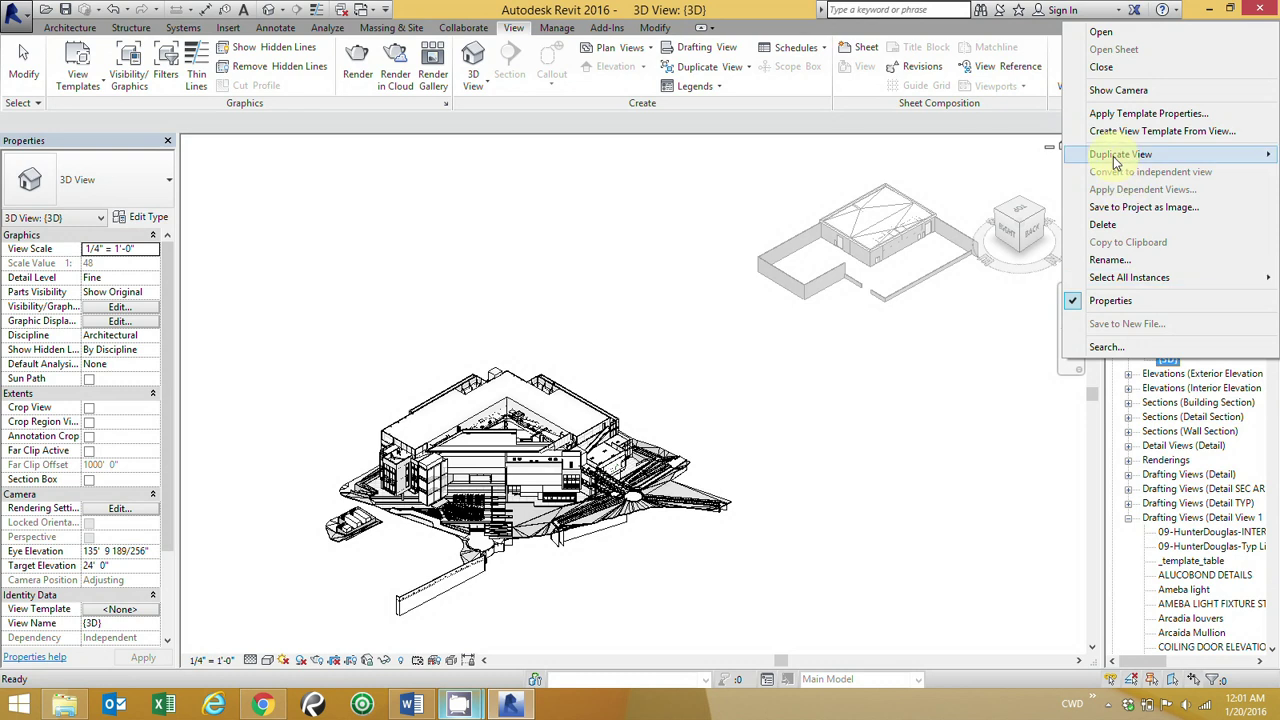
mouse_move(1120, 156)
left_click(1040, 152)
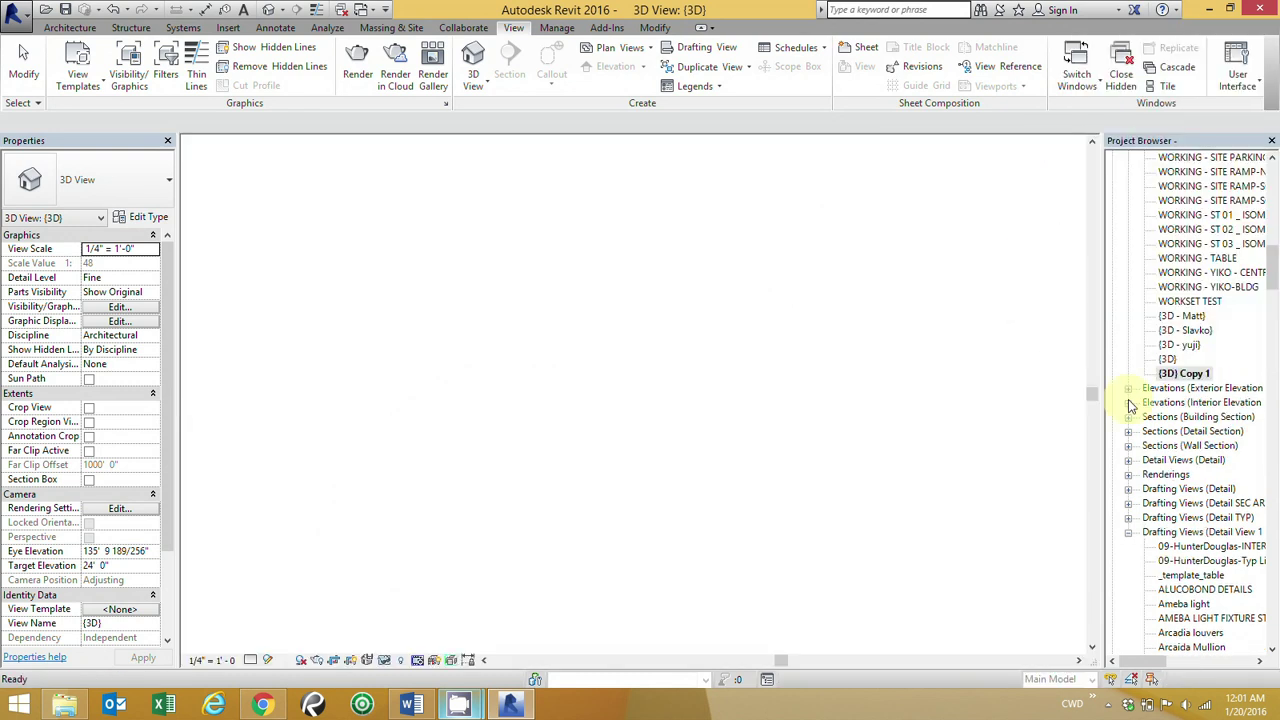
Rename the duplicated {3D} view as Arch Export
left_click(1177, 373)
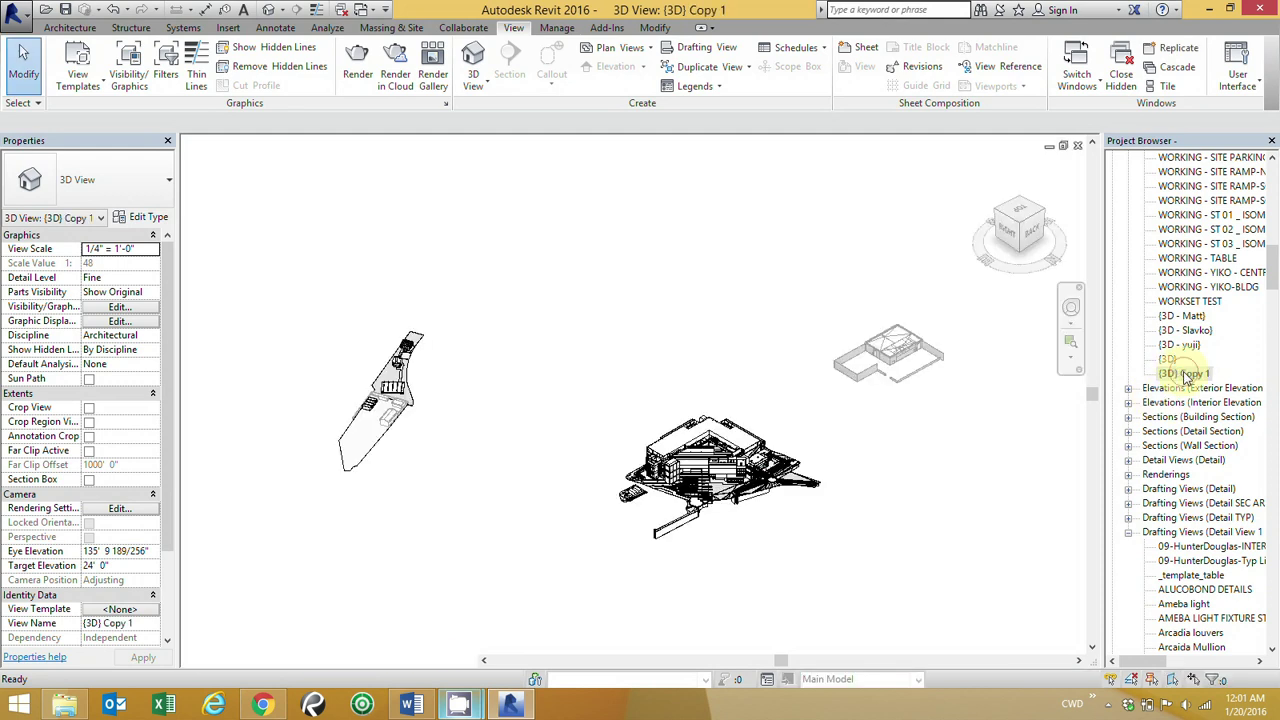
right_click(1180, 372)
left_click(1127, 272)
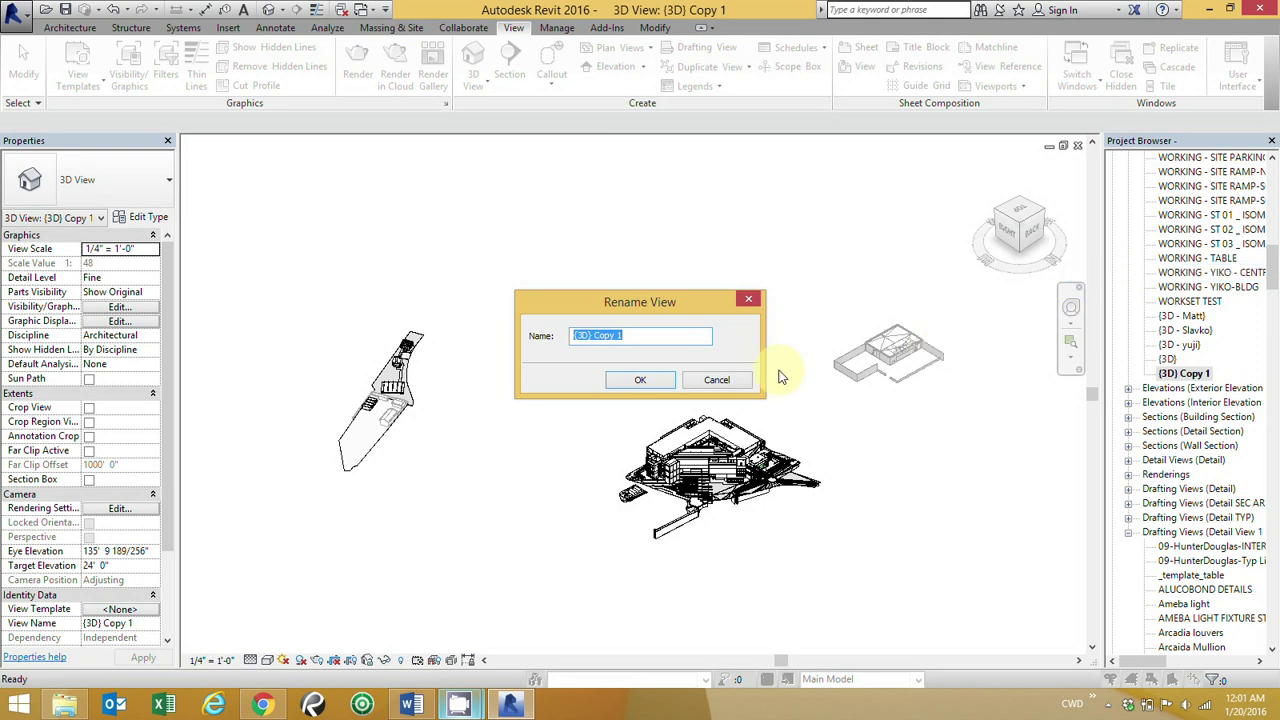
type("Arch Export")
left_click(640, 382)
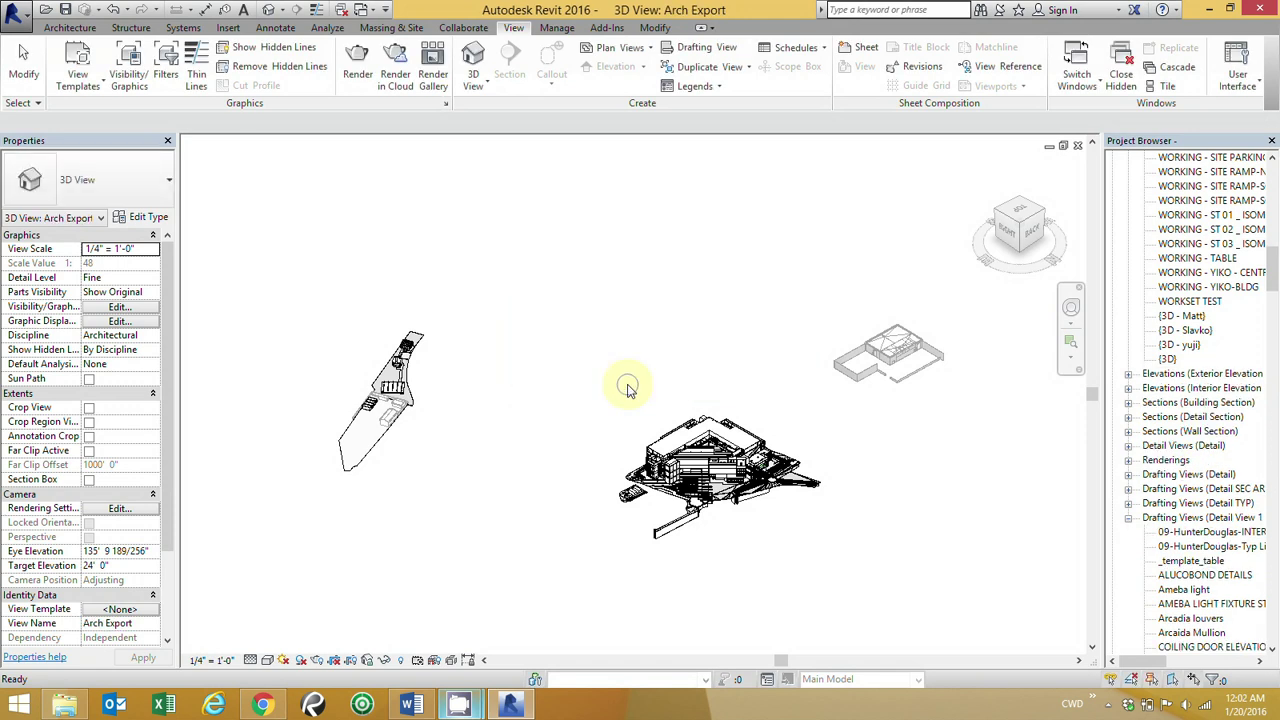
Locate Arch Export in the Project Browser and look through the other 3D views listed below it
scroll(1262, 275, "up", 1)
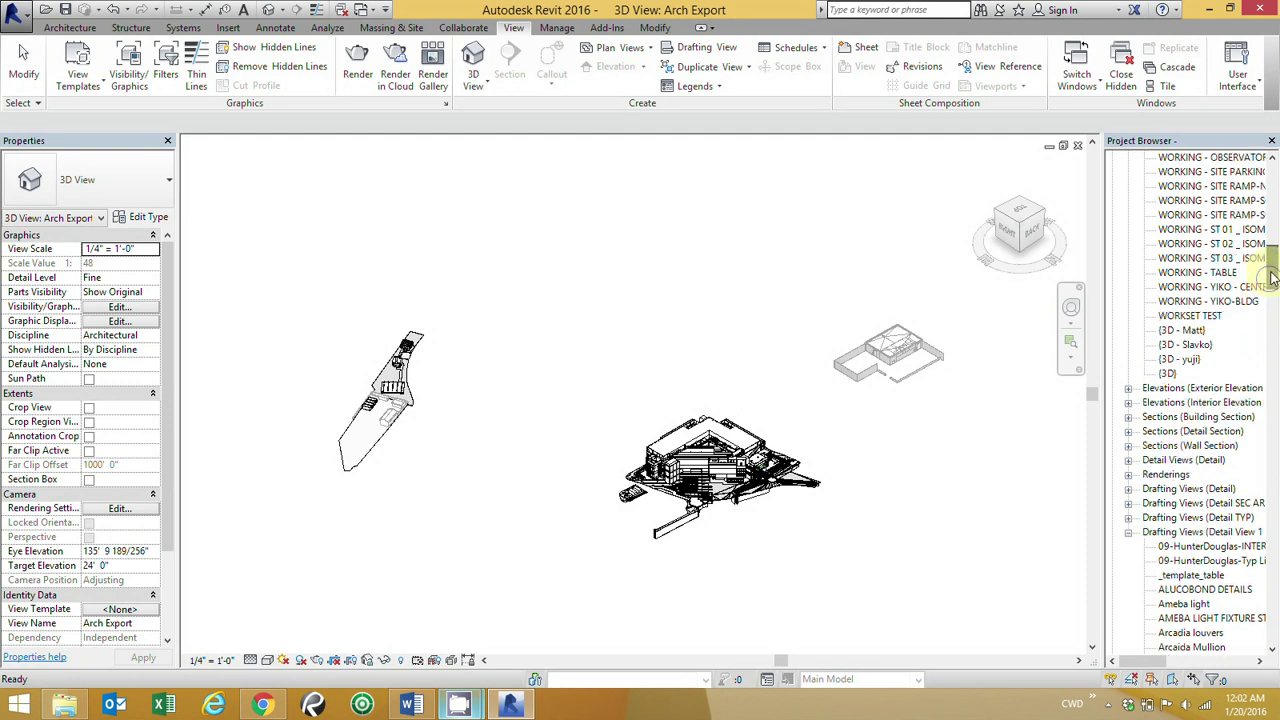
mouse_move(1273, 218)
left_mouse_down()
mouse_move(1272, 190)
mouse_move(1272, 232)
left_mouse_up()
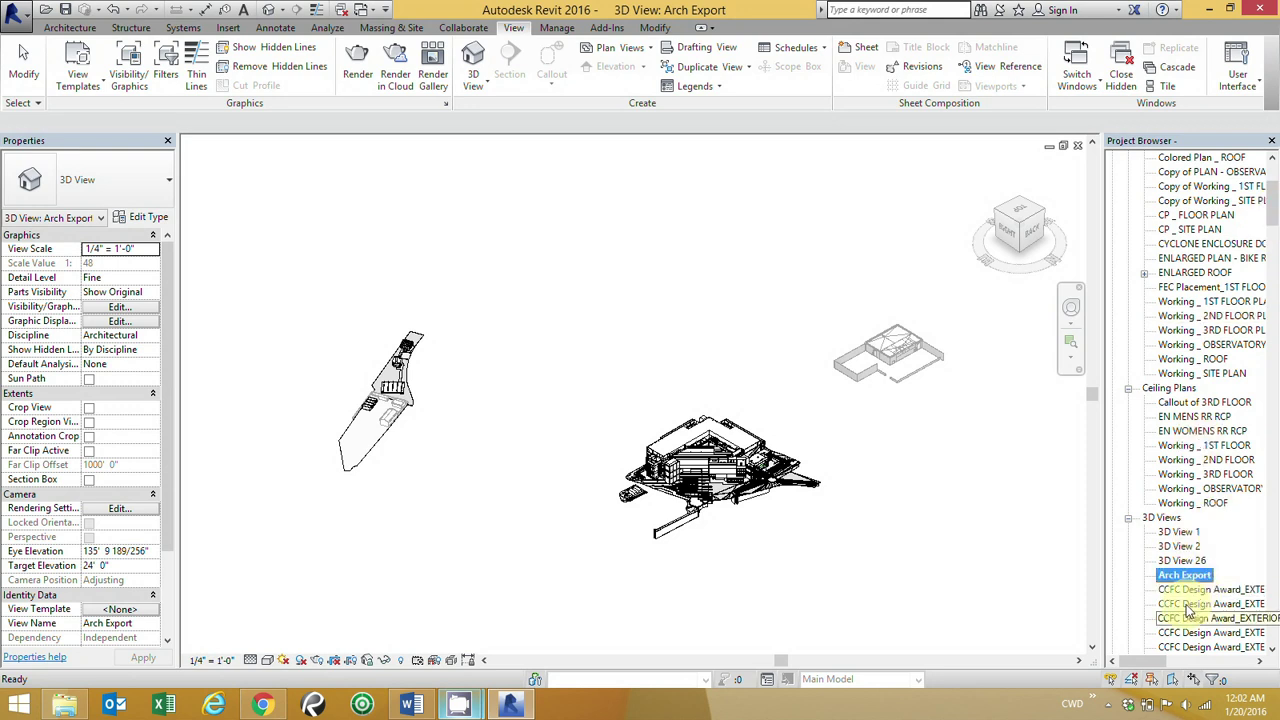
scroll(1182, 590, "down", 2)
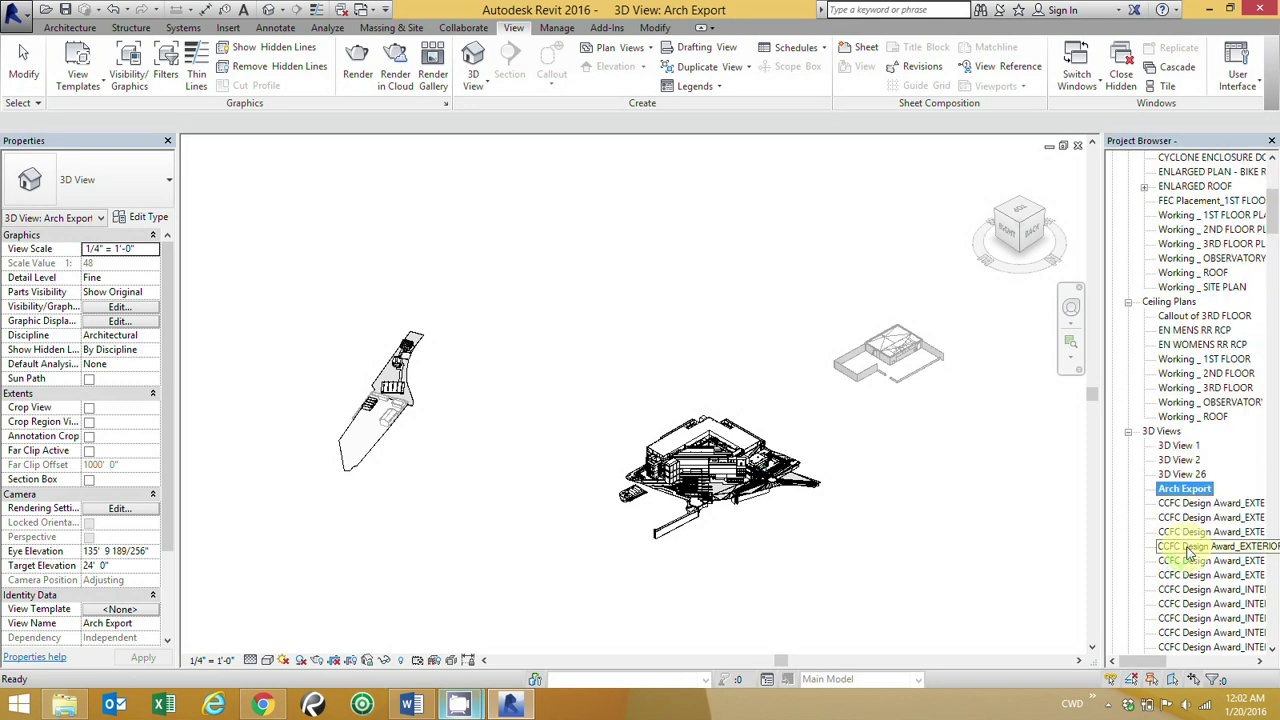
scroll(1212, 460, "down", 4)
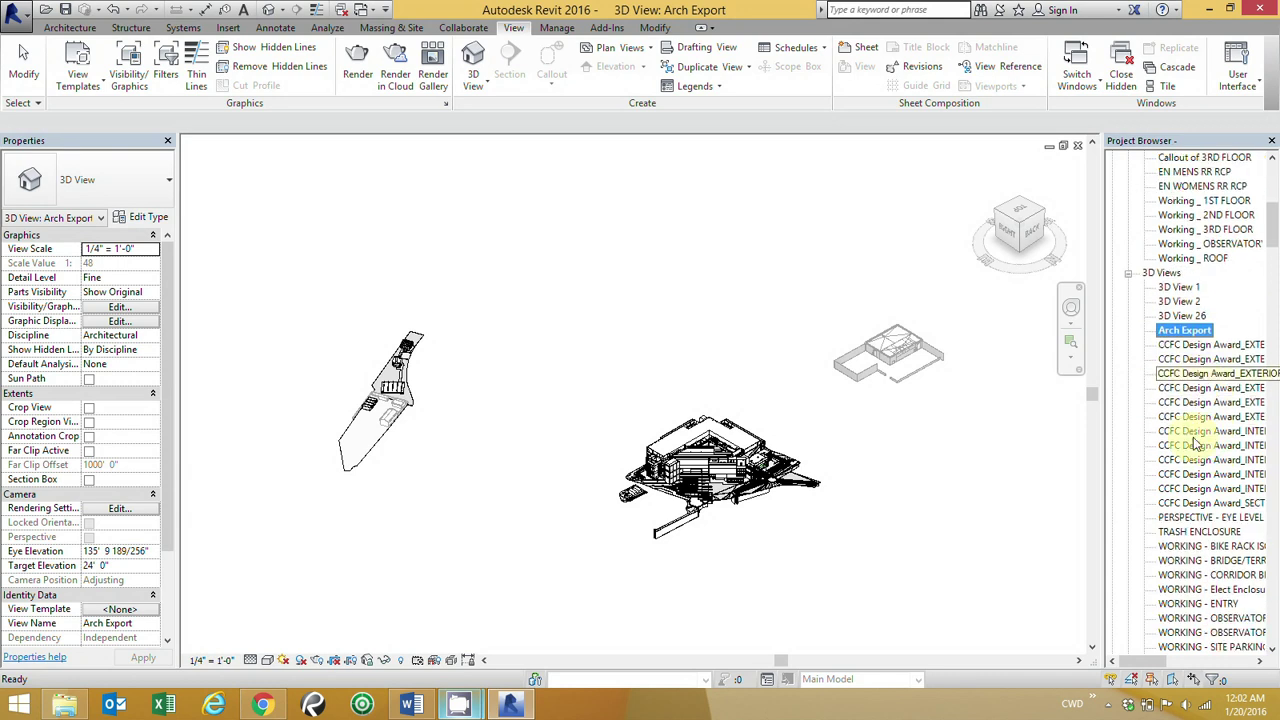
scroll(1218, 530, "down", 1)
scroll(1218, 535, "down", 1)
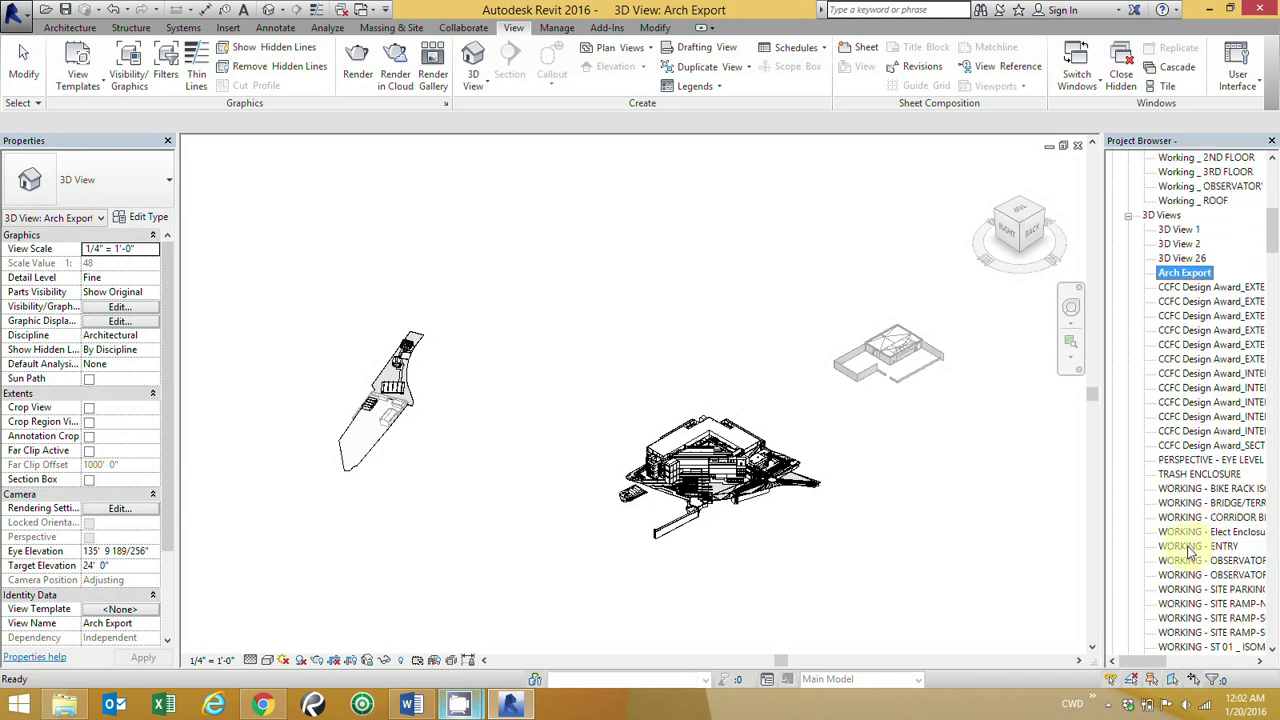
Open the WORKING - ENTRY 3D view, inspect its sectioned interior, and return to the Arch Export view
double_click(1190, 547)
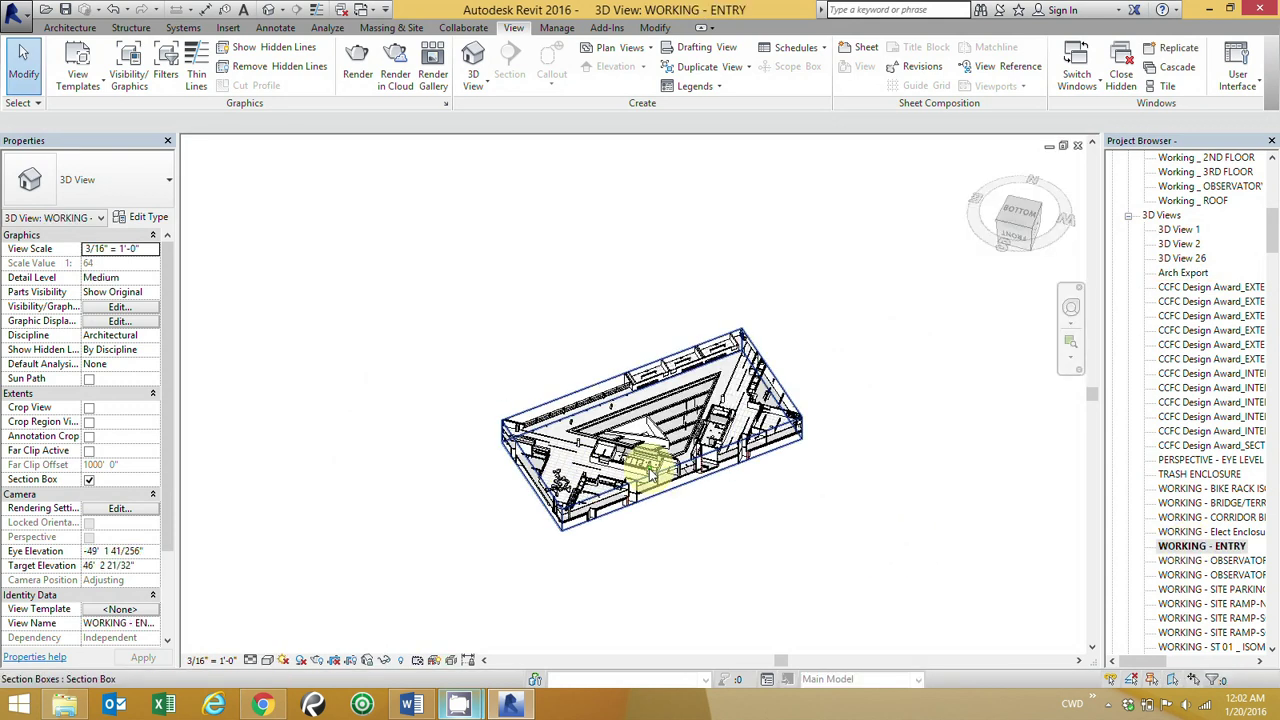
scroll(650, 475, "up", 5)
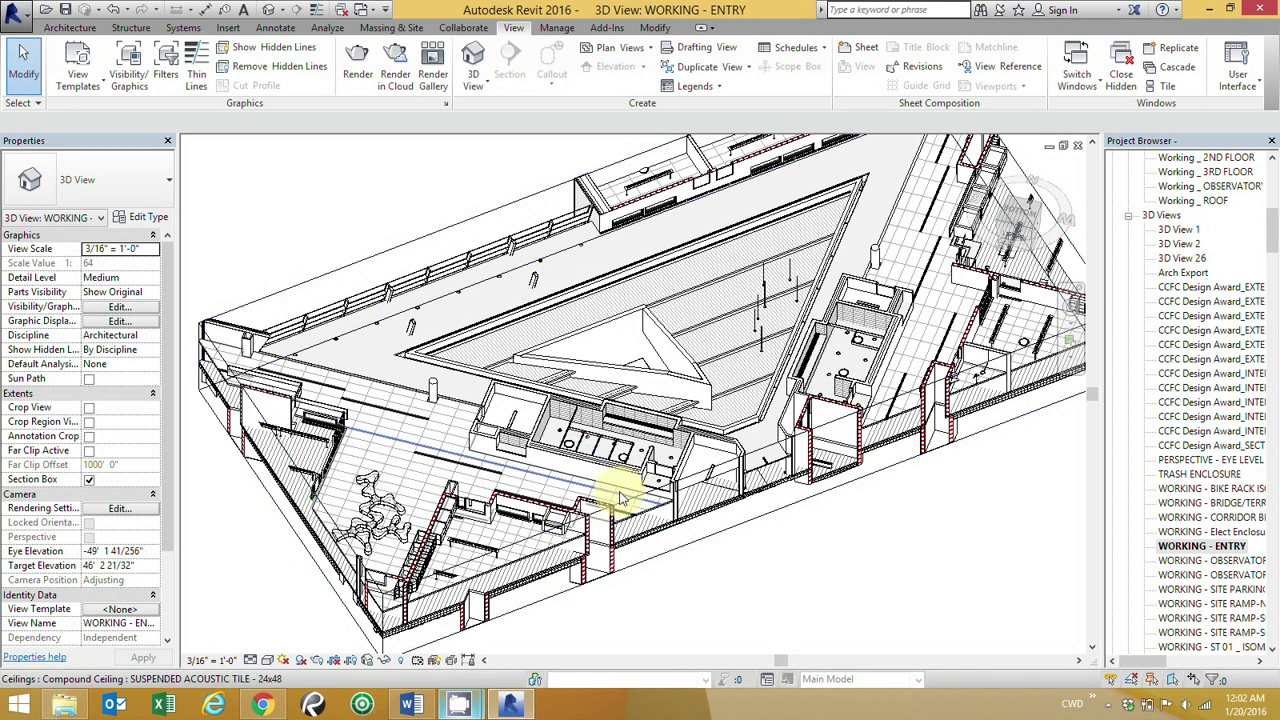
double_click(1190, 273)
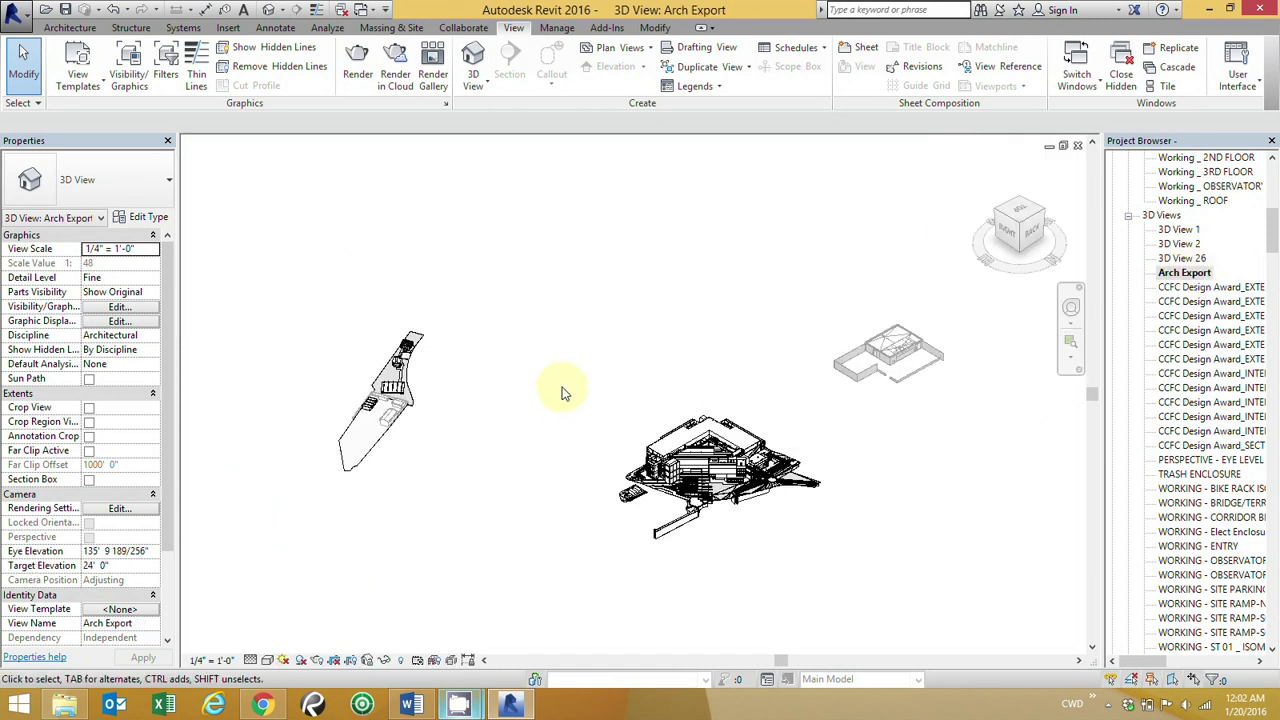
middle_click_drag(694, 364, 679, 373)
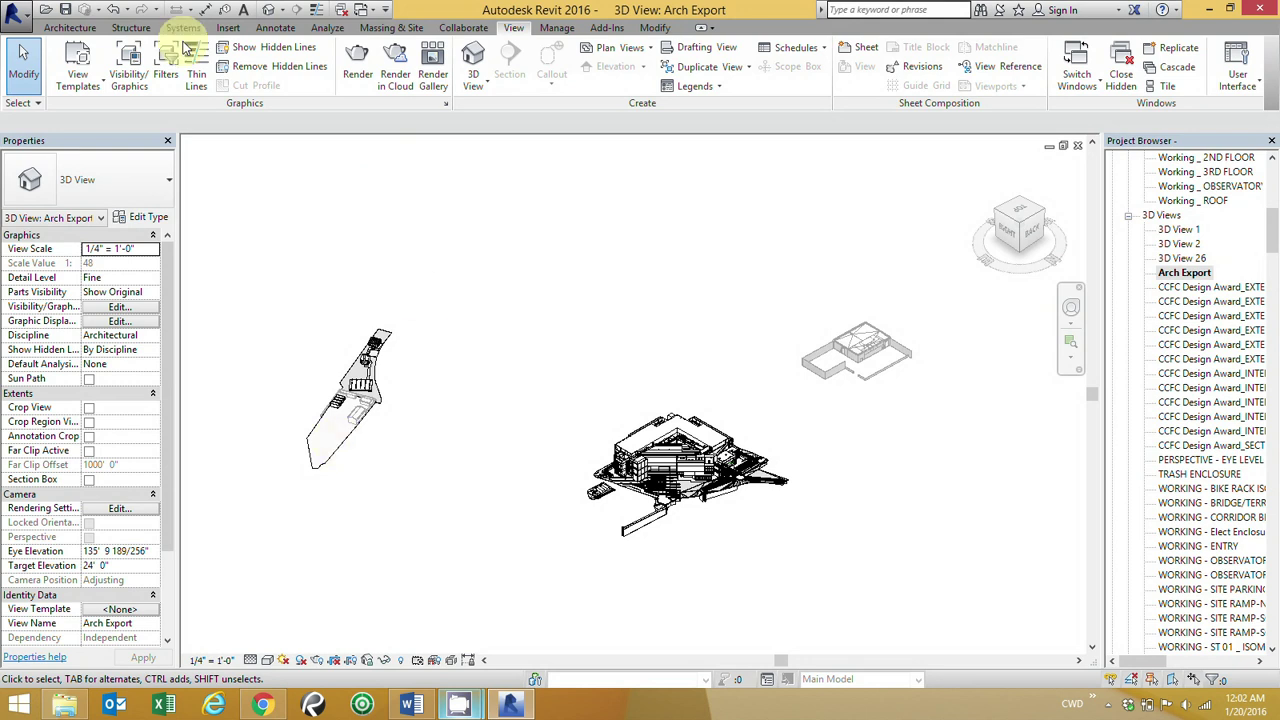
Start exporting the Arch Export view as a Navisworks NWC file
left_click(14, 17)
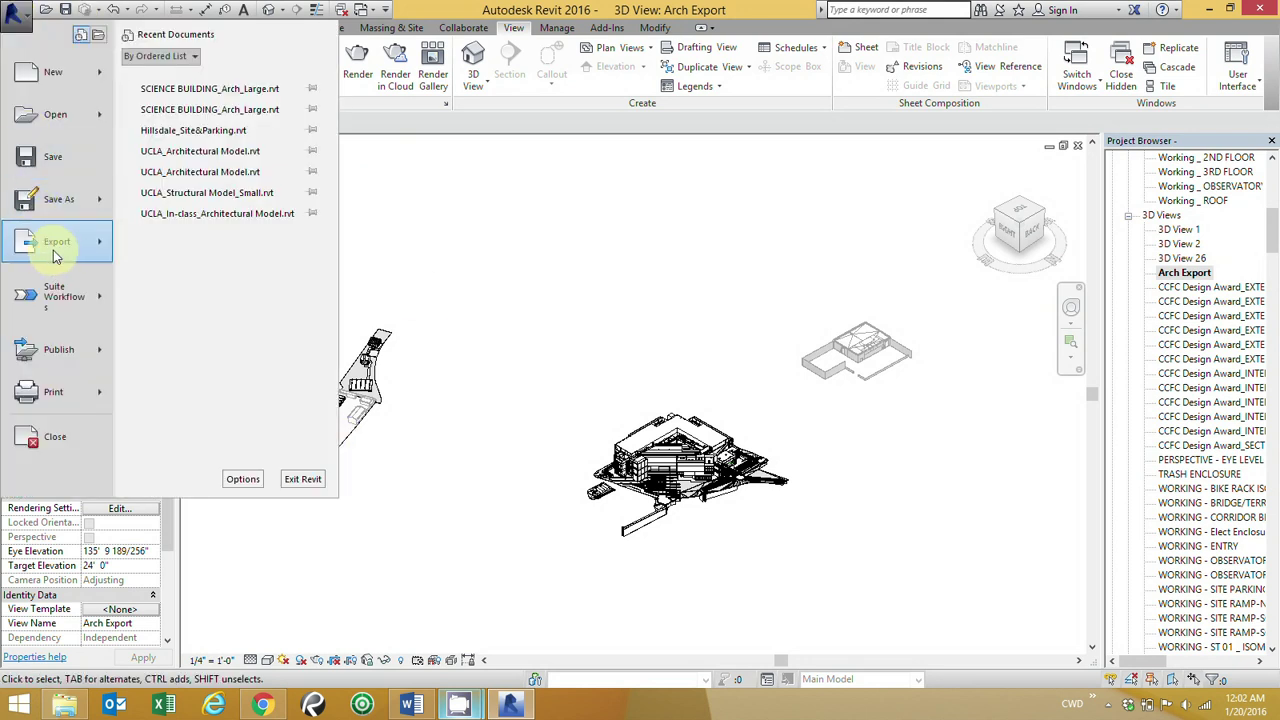
mouse_move(55, 255)
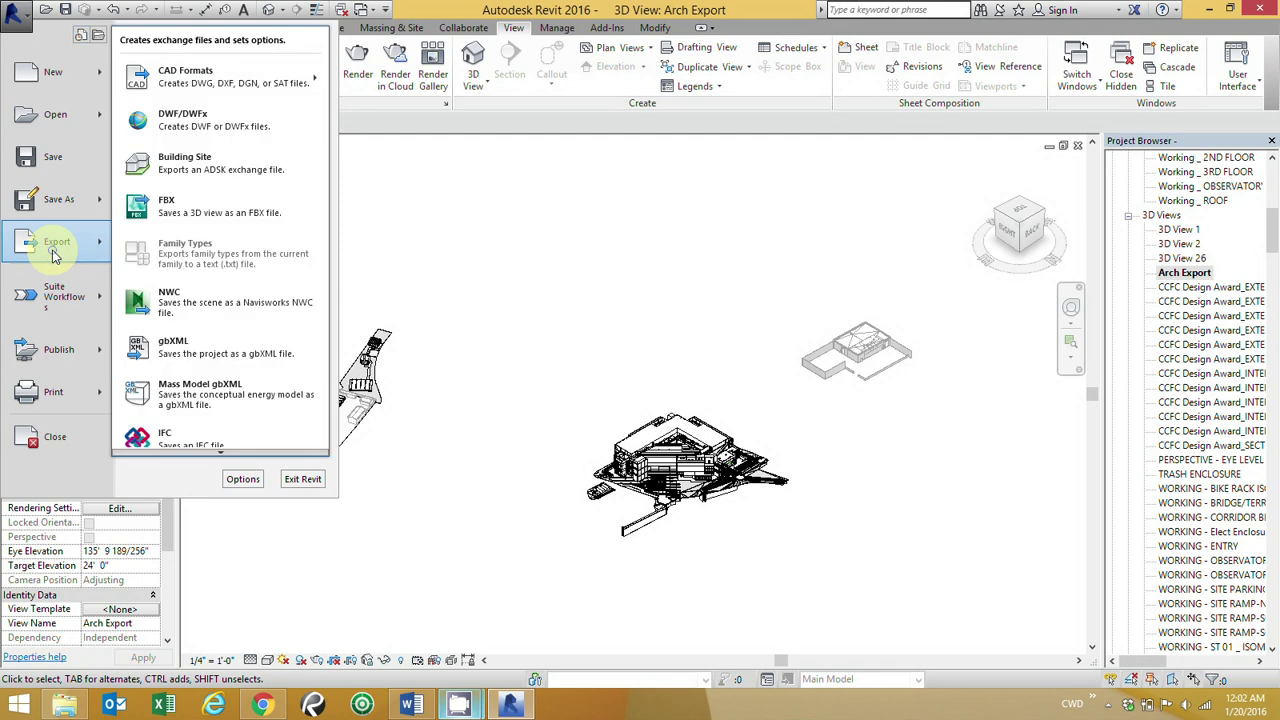
left_click(212, 308)
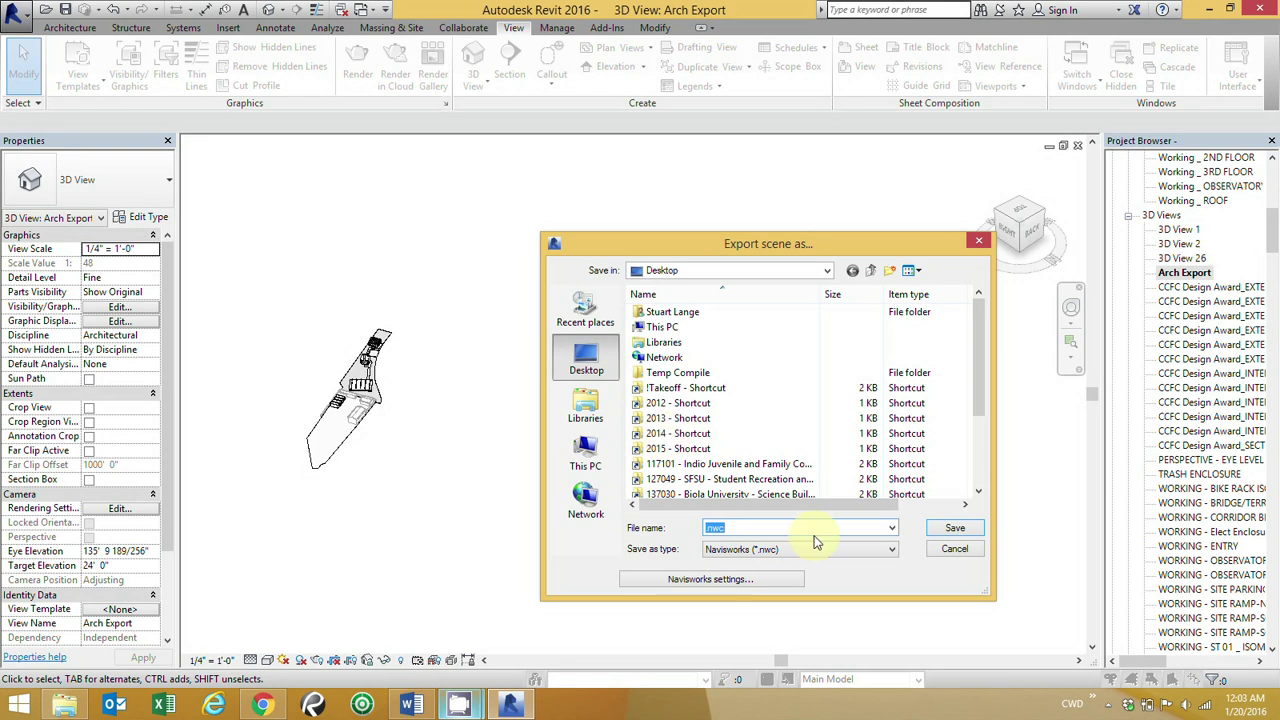
Review the Navisworks export settings for Revit, try Divide File into Levels and Export room geometry, switch both back off and accept the settings
left_click(698, 582)
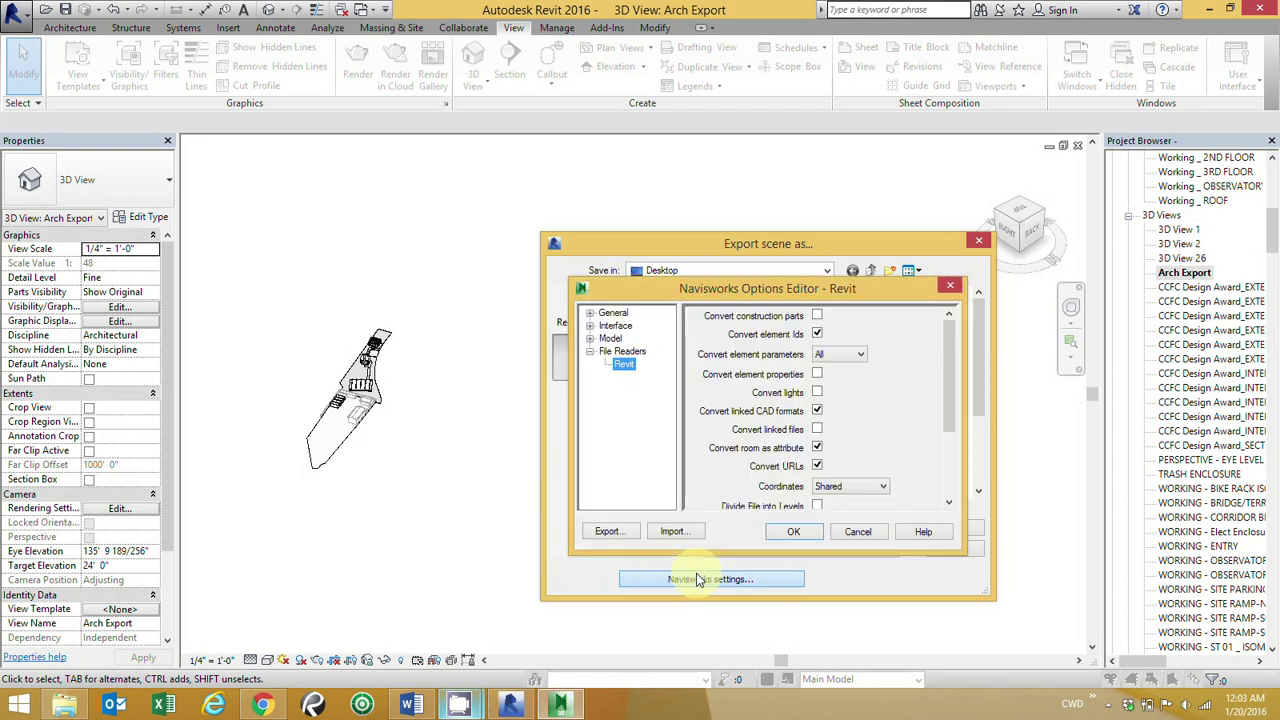
left_click(949, 366)
left_click_drag(949, 366, 943, 438)
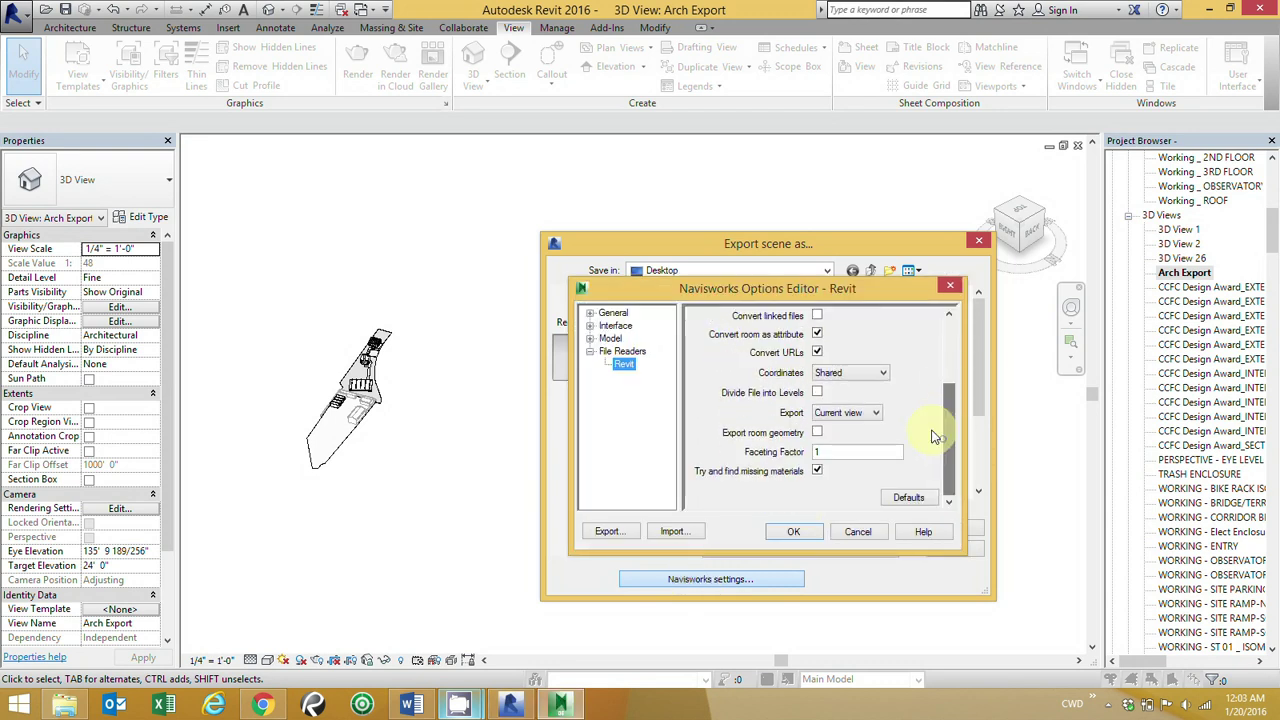
left_click(817, 392)
left_click(817, 432)
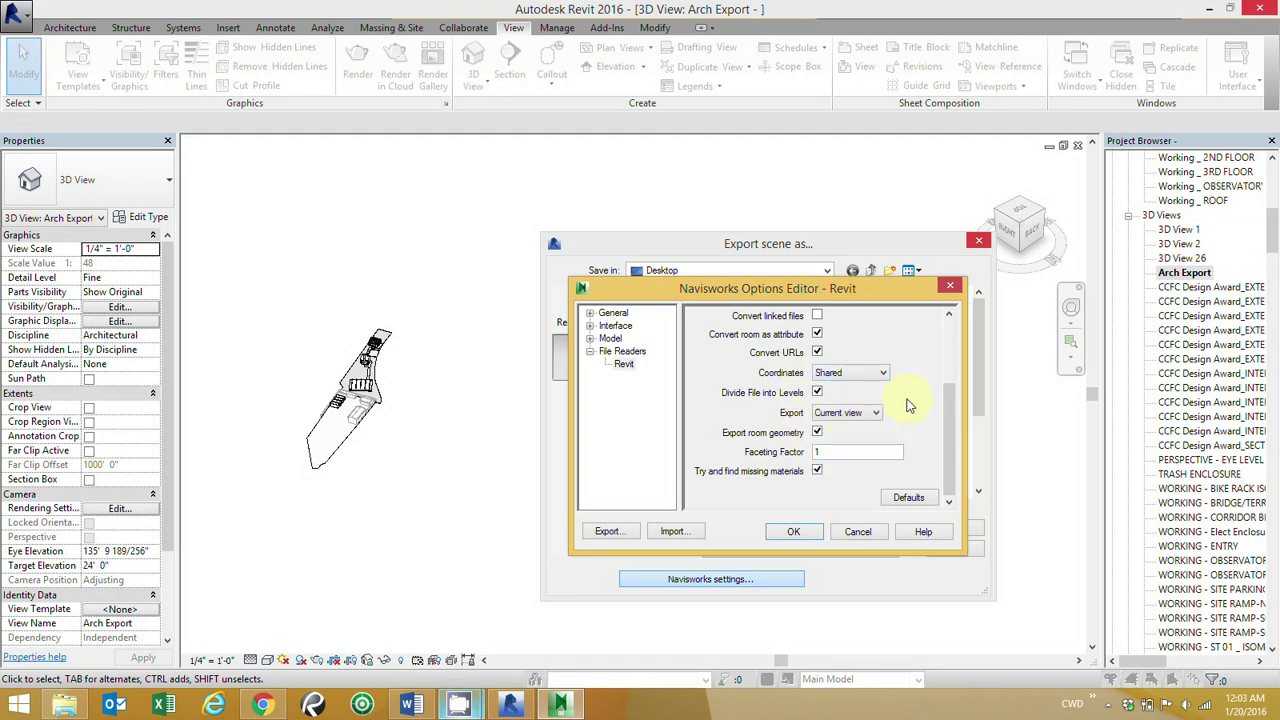
left_click(818, 393)
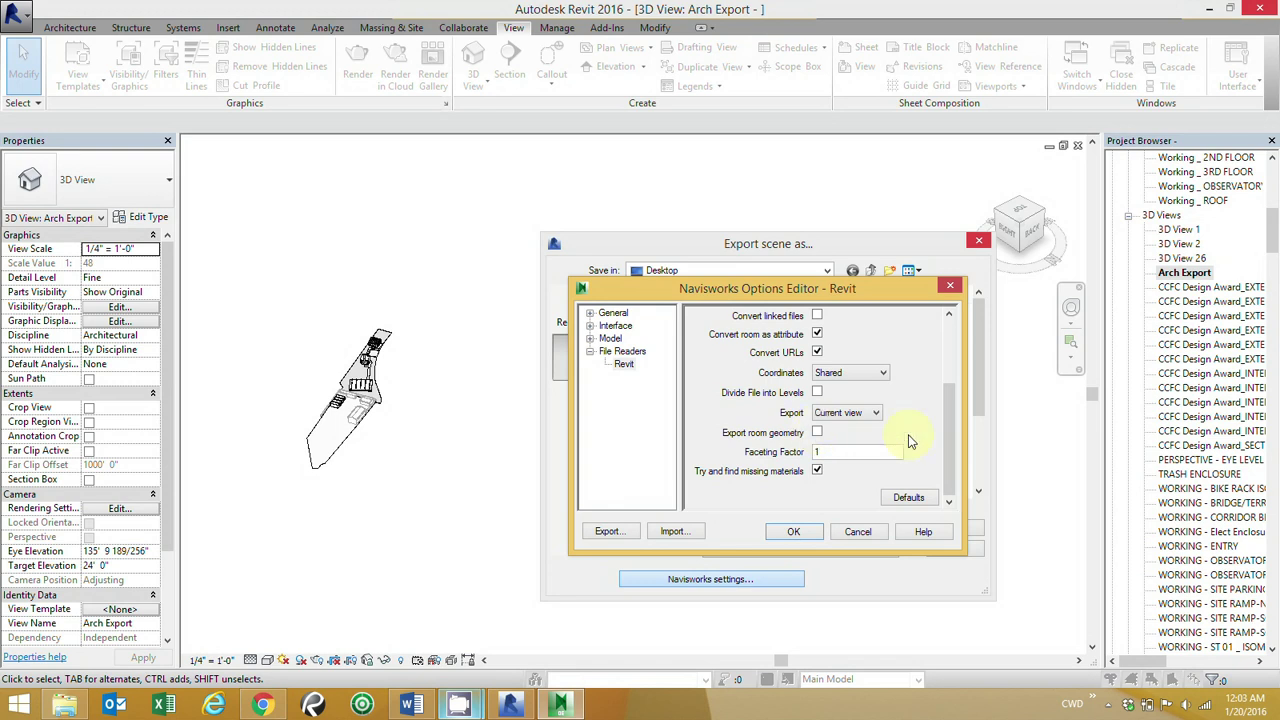
left_click(792, 532)
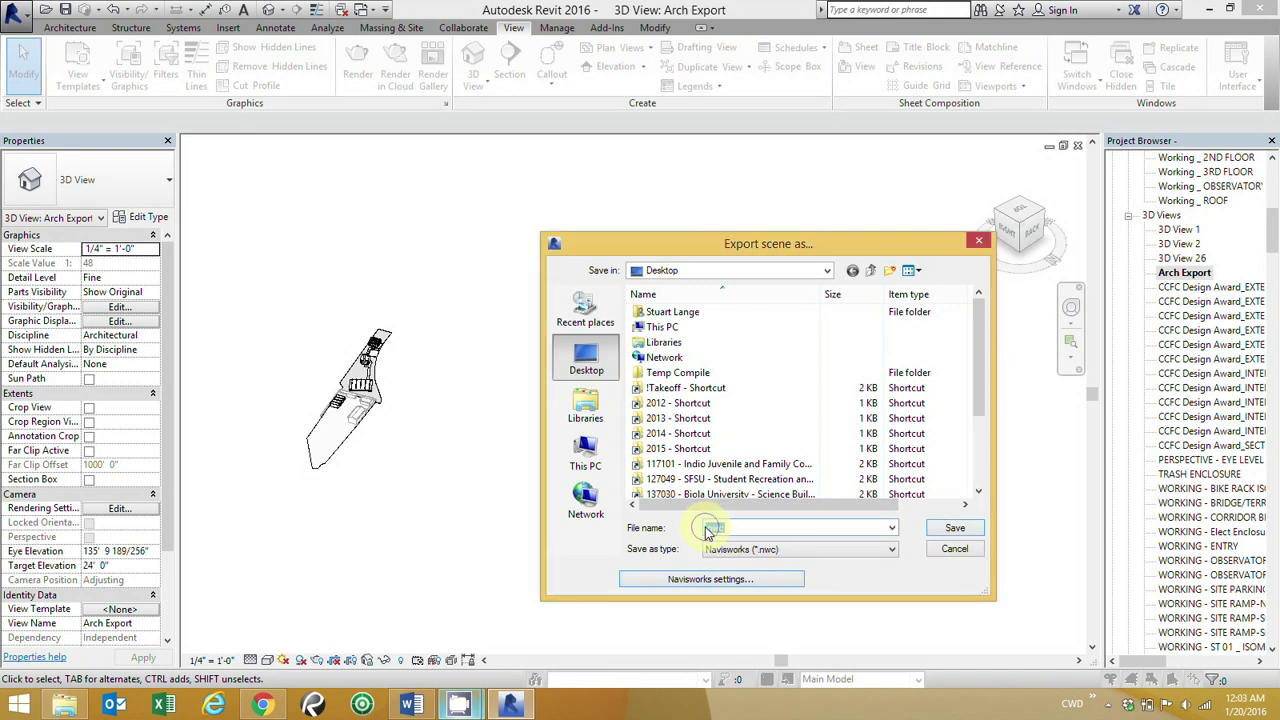
Name the Navisworks export building.nwc and save it to the Desktop
left_click(706, 530)
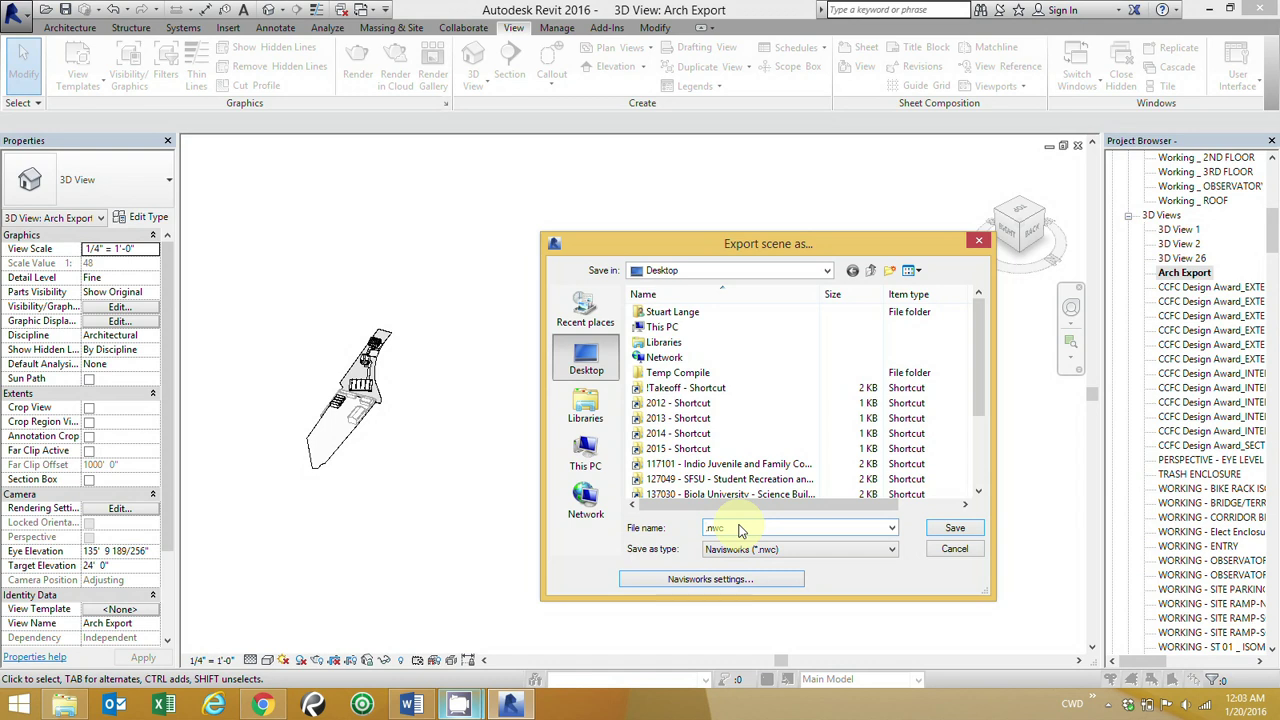
type("building")
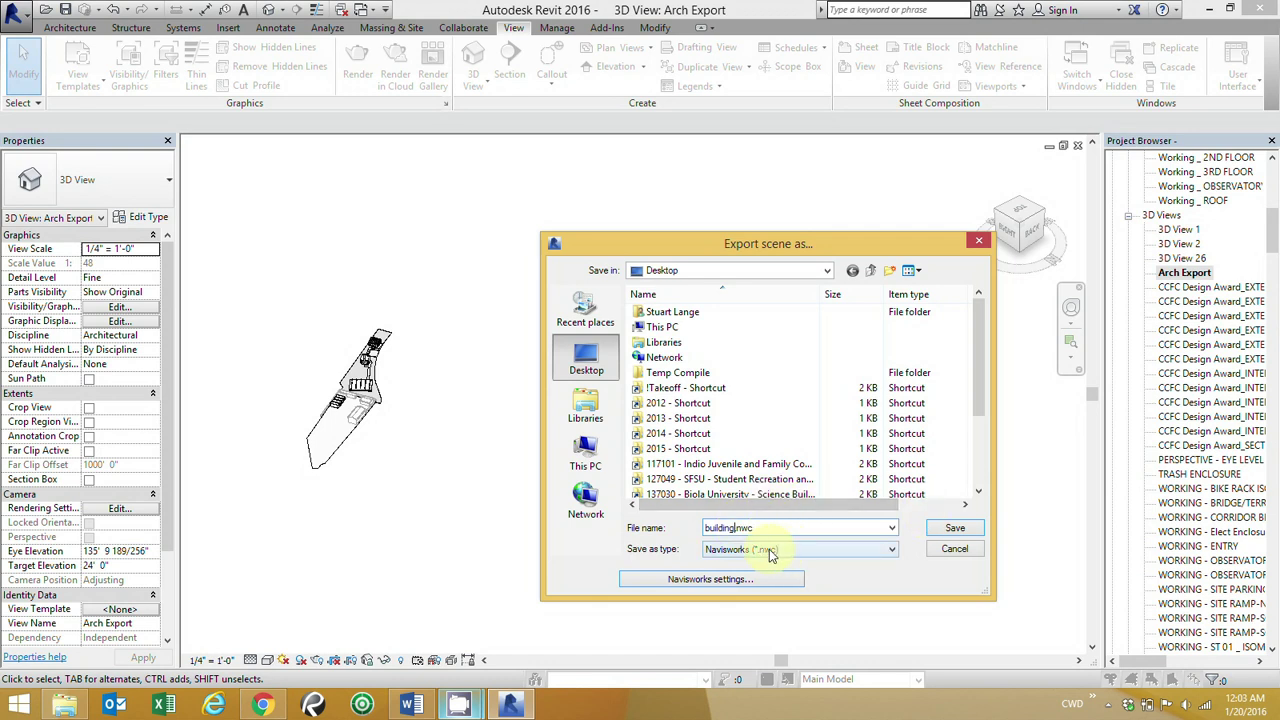
left_click(952, 529)
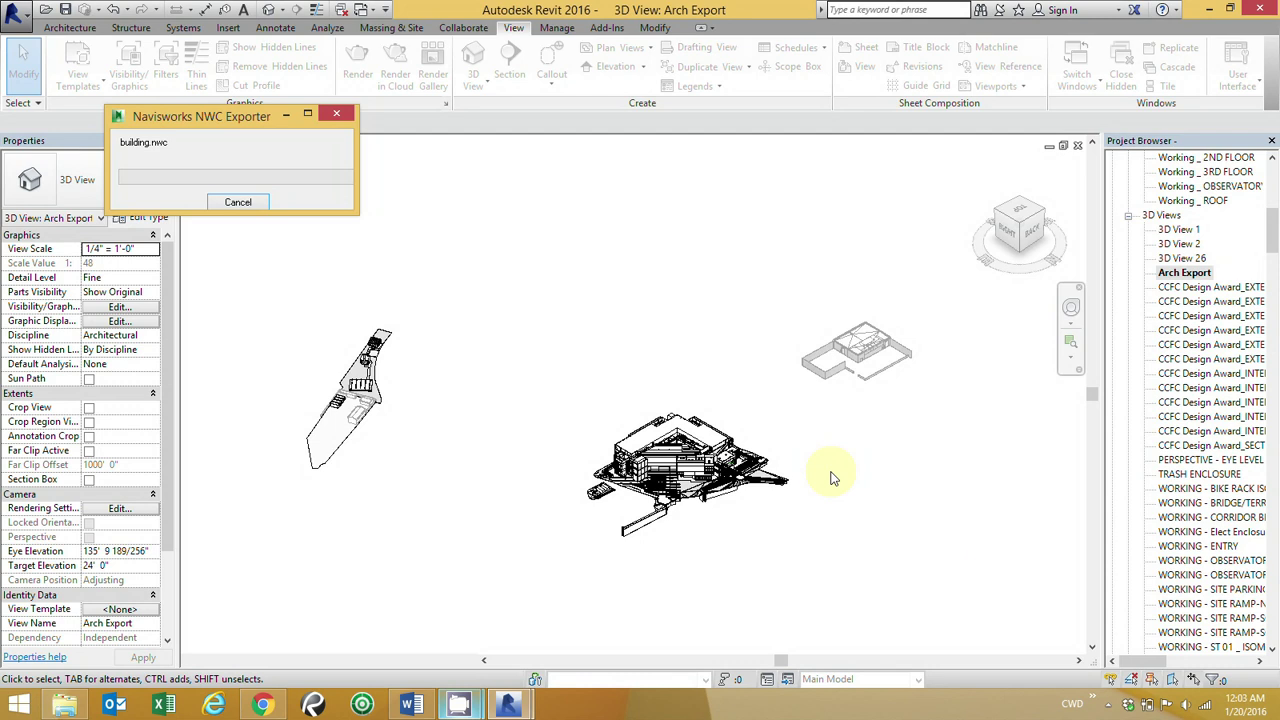